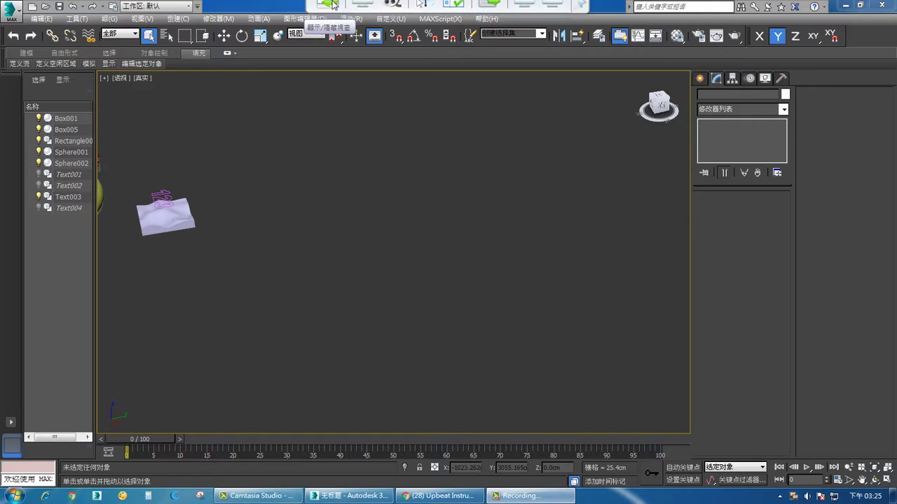
- Create a box about 343 cm long, 423 cm wide and 471 cm high in the empty area beside the wavy slab
{"action": "left_click", "coordinate": [363, 22]}
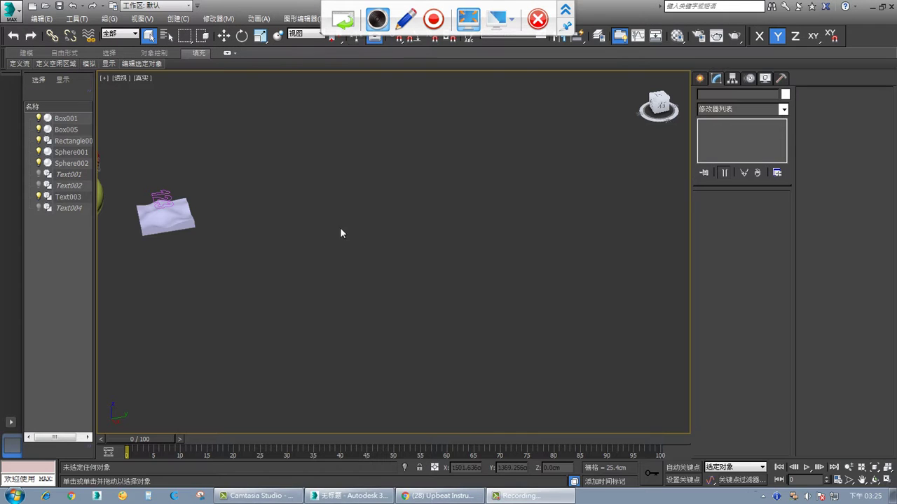
{"action": "middle_click_drag", "start_coordinate": [286, 235], "coordinate": [294, 234]}
{"action": "scroll", "coordinate": [311, 232], "scroll_direction": "up", "scroll_amount": 2}
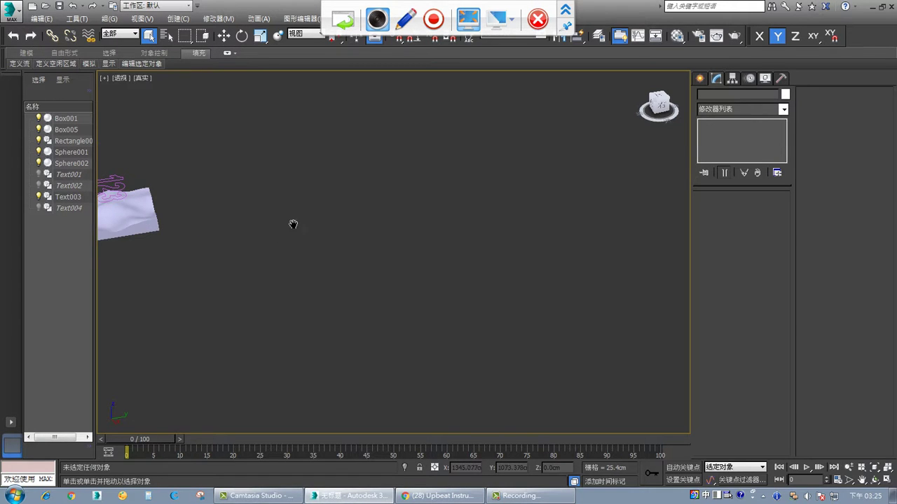
{"action": "left_click", "coordinate": [699, 79]}
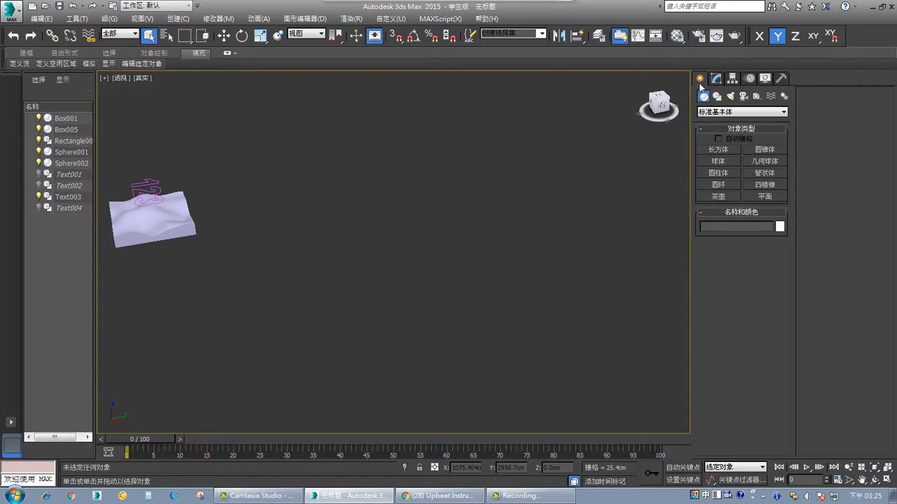
{"action": "left_click", "coordinate": [715, 156]}
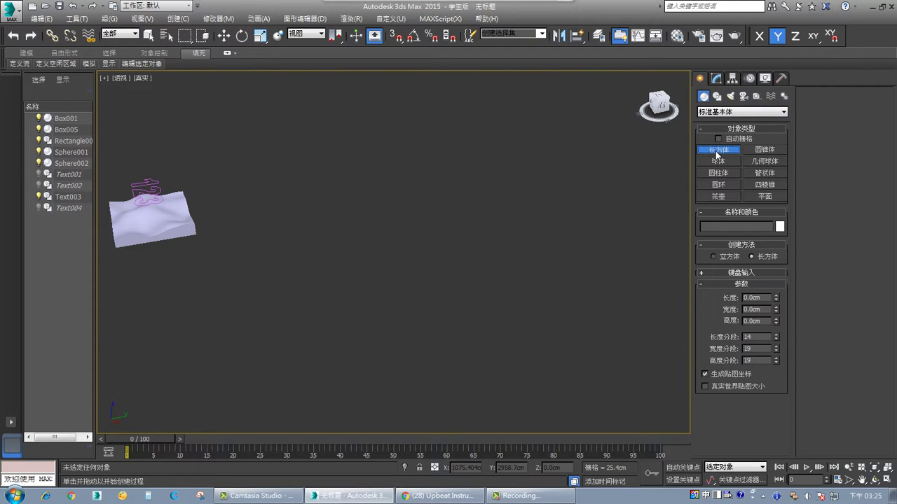
{"action": "left_click_drag", "start_coordinate": [356, 257], "coordinate": [511, 241]}
{"action": "left_click", "coordinate": [525, 158]}
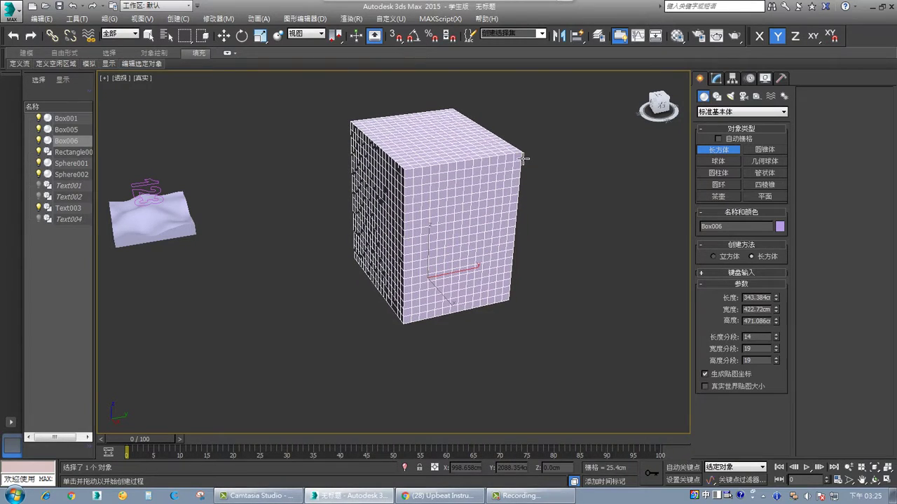
{"action": "middle_click_drag", "start_coordinate": [517, 228], "coordinate": [563, 272]}
{"action": "scroll", "coordinate": [500, 244], "scroll_direction": "up", "scroll_amount": 3}
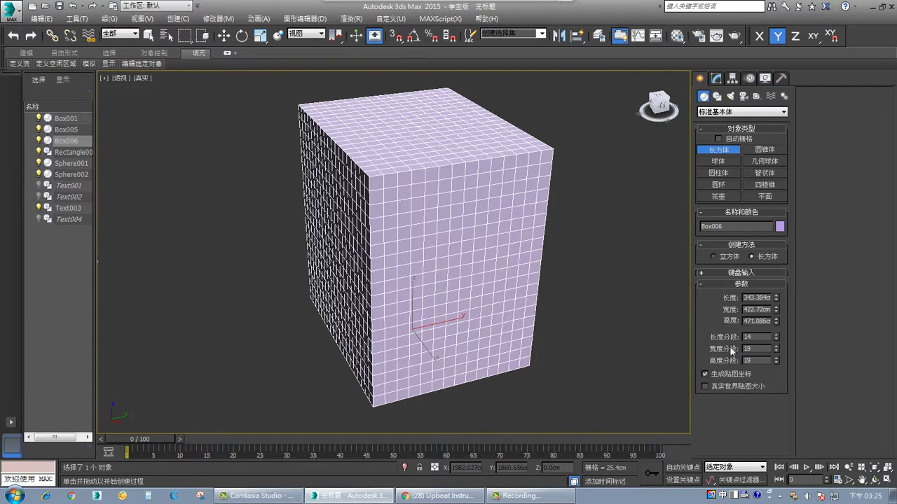
- Set the new box's segments to 18 in length, 21 in width and 21 in height
{"action": "left_click", "coordinate": [715, 79]}
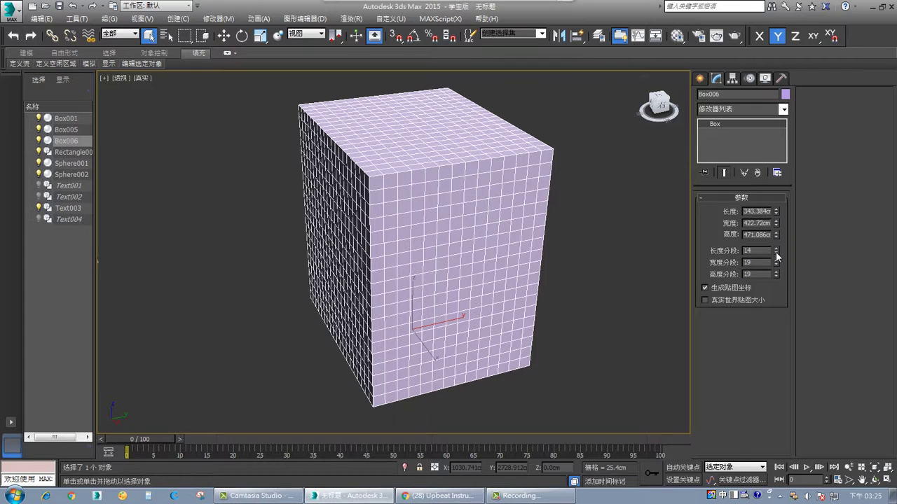
{"action": "left_click_drag", "start_coordinate": [775, 252], "coordinate": [774, 232]}
{"action": "left_click", "coordinate": [776, 260]}
{"action": "left_click", "coordinate": [776, 260]}
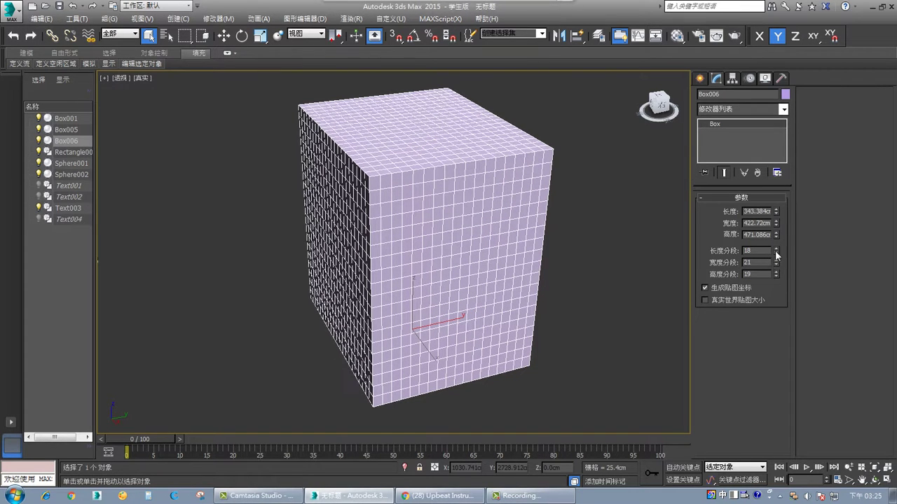
{"action": "left_click", "coordinate": [776, 272]}
{"action": "left_click", "coordinate": [776, 272]}
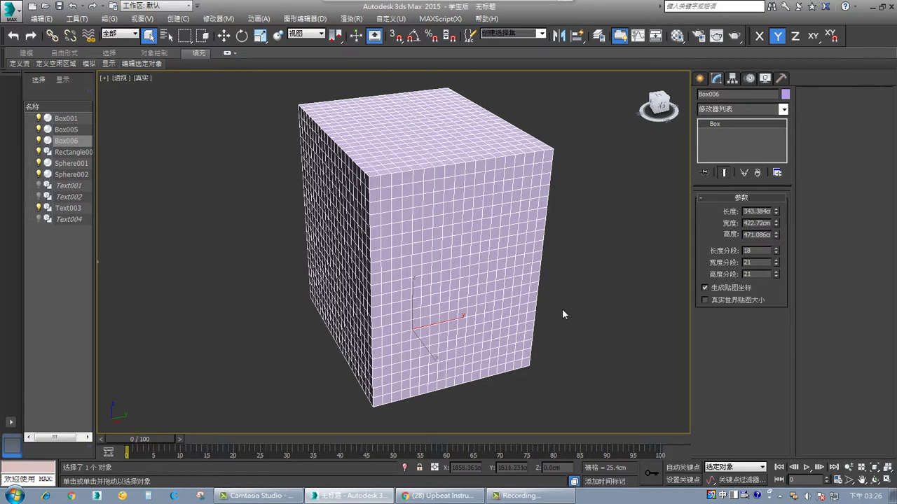
{"action": "middle_click_drag", "start_coordinate": [562, 309], "coordinate": [553, 320]}
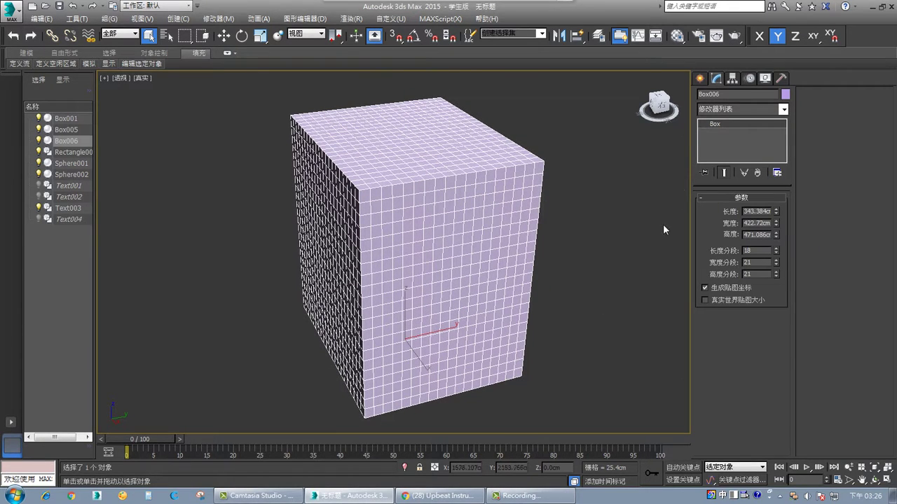
- Apply an FFD 4x4x4 modifier to the box
{"action": "left_click", "coordinate": [783, 110]}
{"action": "left_click_drag", "start_coordinate": [786, 130], "coordinate": [787, 293]}
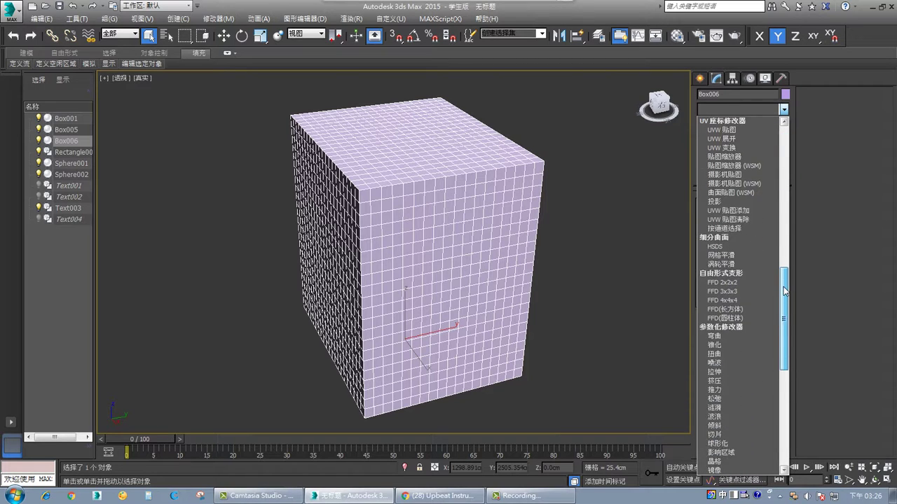
{"action": "left_click", "coordinate": [746, 299]}
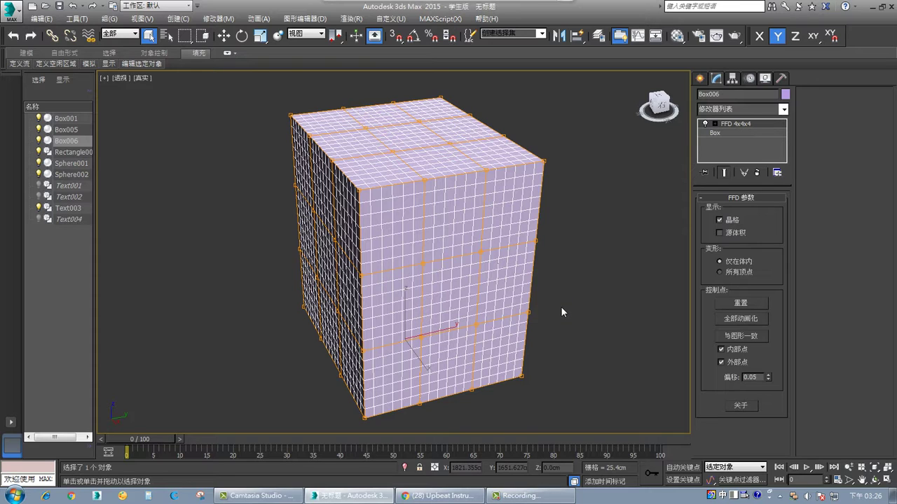
{"action": "middle_click_drag", "start_coordinate": [557, 308], "coordinate": [528, 293], "text": "alt"}
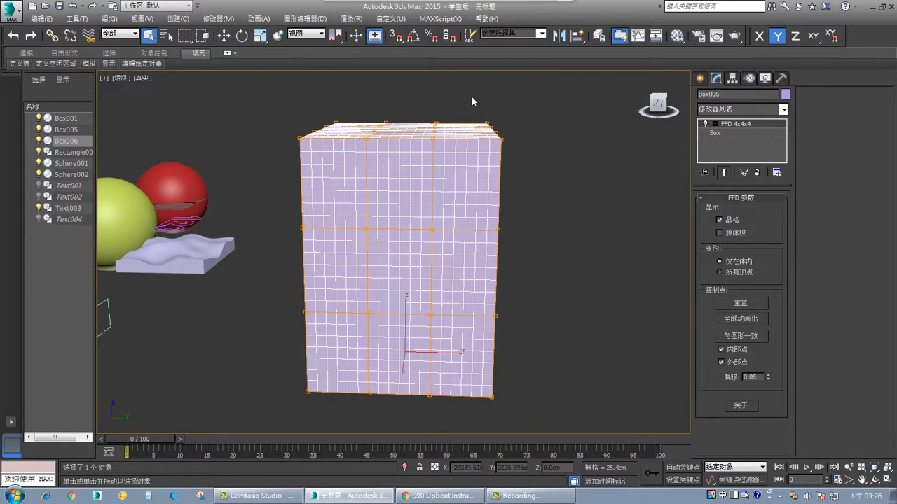
- Try to select the lattice points along the box's top edge on the positive Y side, briefly checking the wireframe display
{"action": "left_click_drag", "start_coordinate": [527, 156], "coordinate": [527, 156]}
{"action": "left_click_drag", "start_coordinate": [469, 98], "coordinate": [532, 162]}
{"action": "key", "text": "F3"}
{"action": "key", "text": "F3"}
{"action": "key", "text": "F3"}
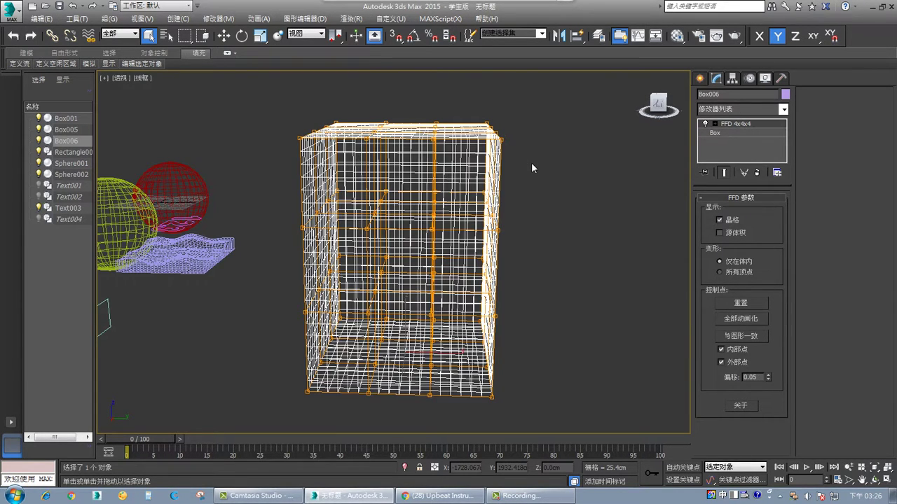
{"action": "key", "text": "F3"}
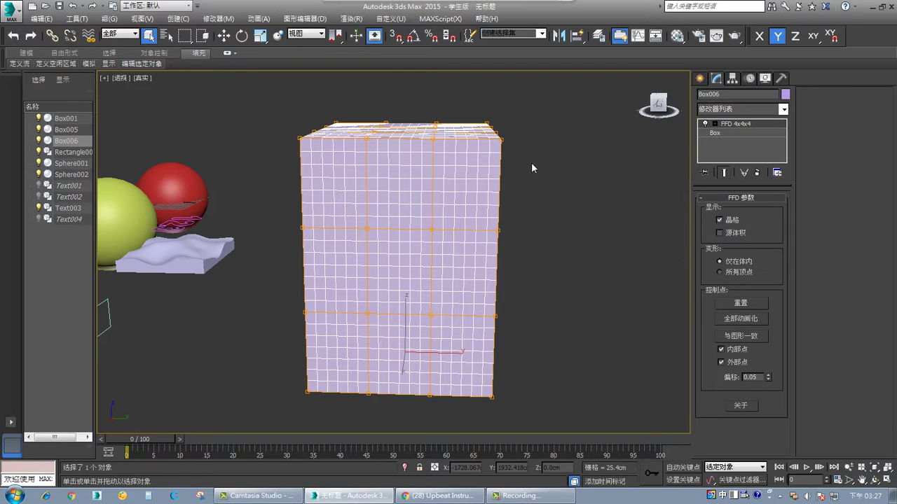
{"action": "mouse_move", "coordinate": [469, 102]}
{"action": "left_mouse_down"}
{"action": "mouse_move", "coordinate": [539, 171]}
{"action": "mouse_move", "coordinate": [539, 154]}
{"action": "left_mouse_up"}
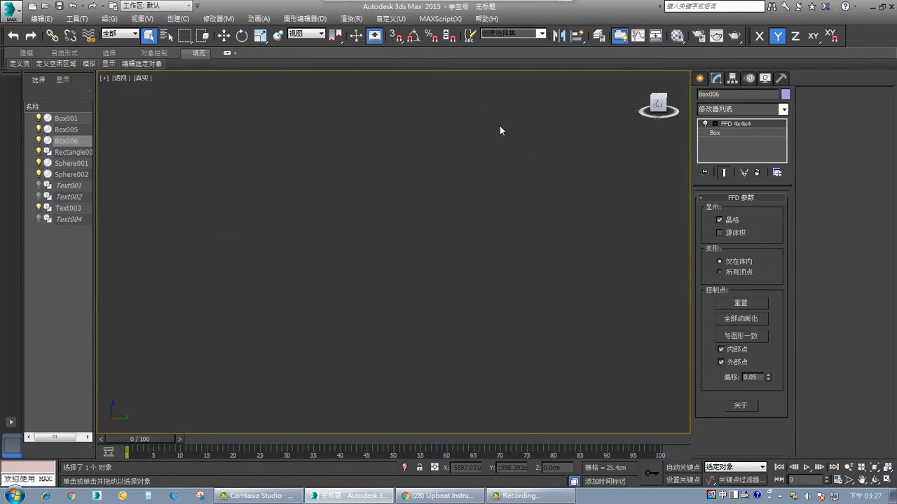
{"action": "scroll", "coordinate": [501, 144], "scroll_direction": "down", "scroll_amount": 1}
{"action": "middle_click_drag", "start_coordinate": [506, 164], "coordinate": [502, 147]}
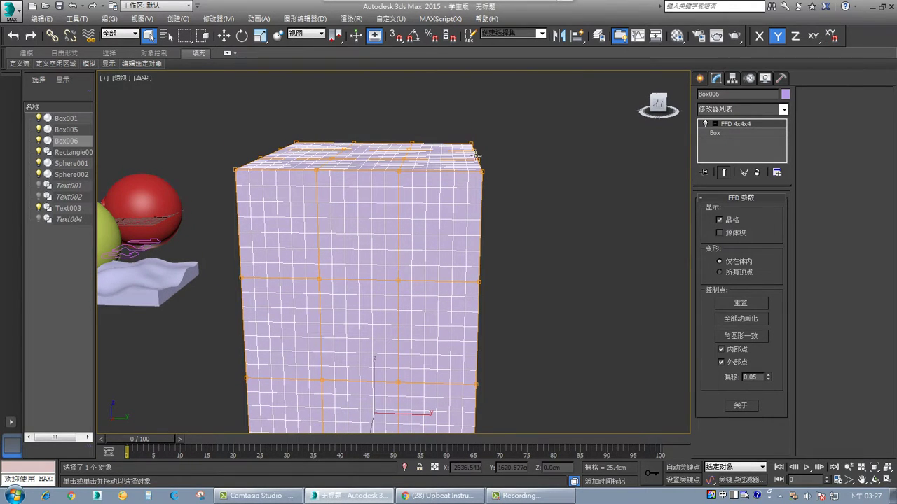
{"action": "left_click_drag", "start_coordinate": [453, 123], "coordinate": [502, 191]}
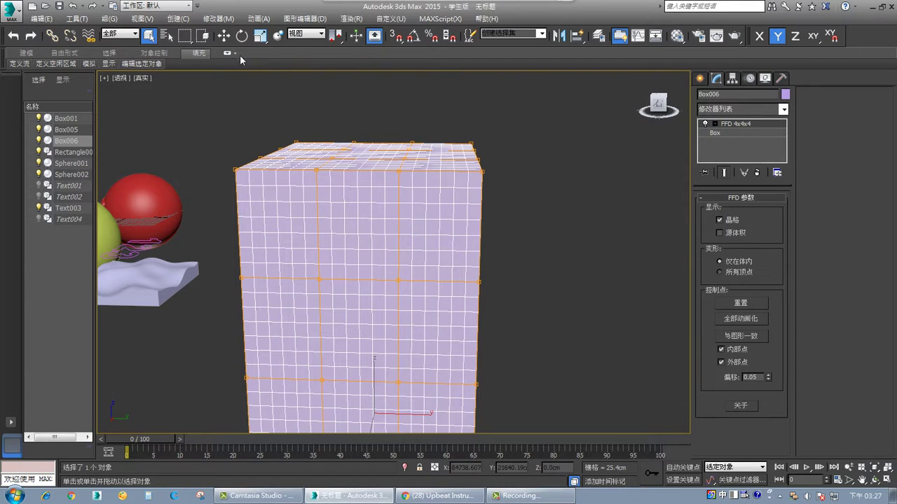
- Activate the Move tool and enter the control point level of the FFD 4x4x4 modifier
{"action": "left_click", "coordinate": [224, 40]}
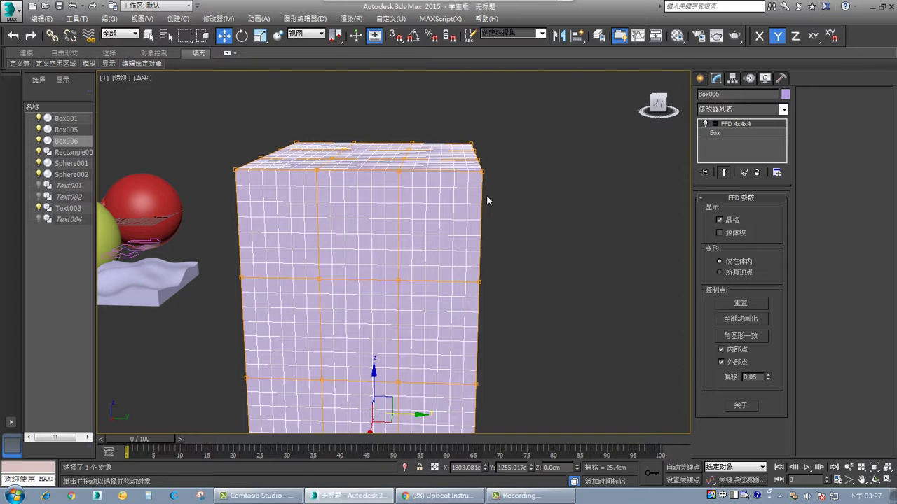
{"action": "left_click", "coordinate": [714, 124]}
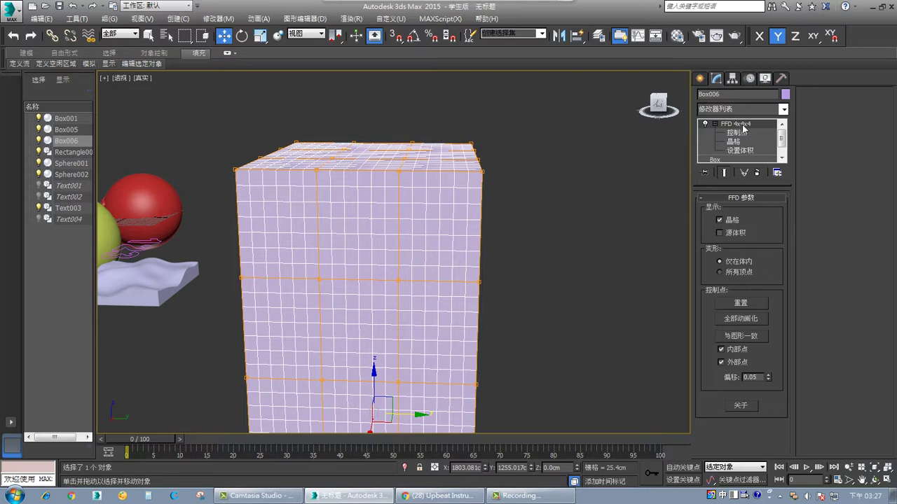
{"action": "left_click", "coordinate": [714, 125]}
{"action": "left_click", "coordinate": [714, 125]}
{"action": "left_click", "coordinate": [736, 133]}
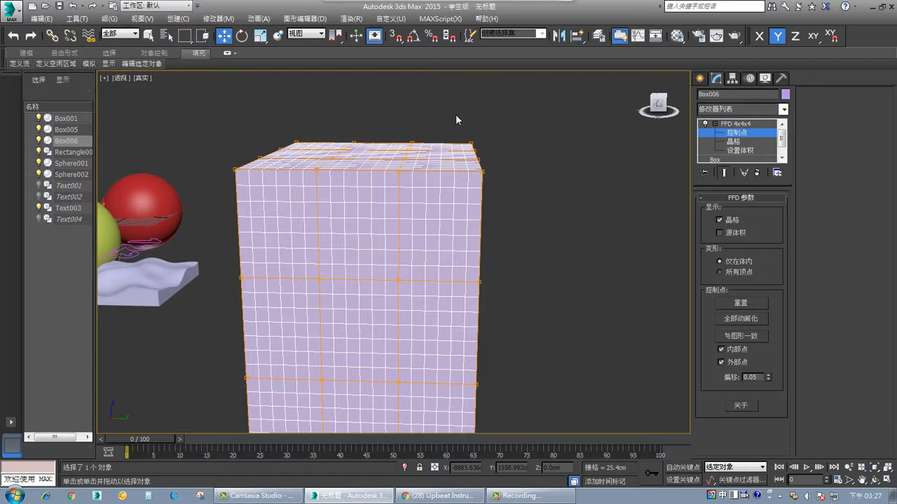
- Move the control points along the box's top edge on the positive Y side outward about 190 cm along Y
{"action": "left_click_drag", "start_coordinate": [456, 114], "coordinate": [511, 185]}
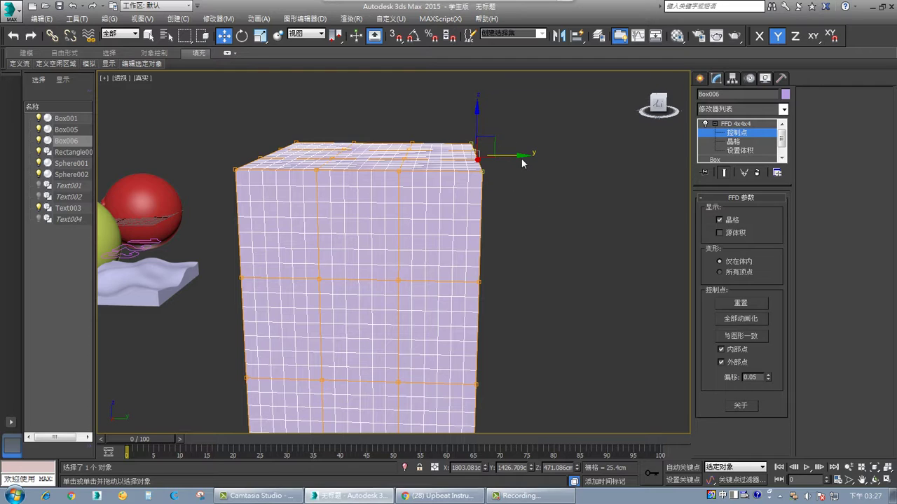
{"action": "left_click_drag", "start_coordinate": [521, 158], "coordinate": [634, 167]}
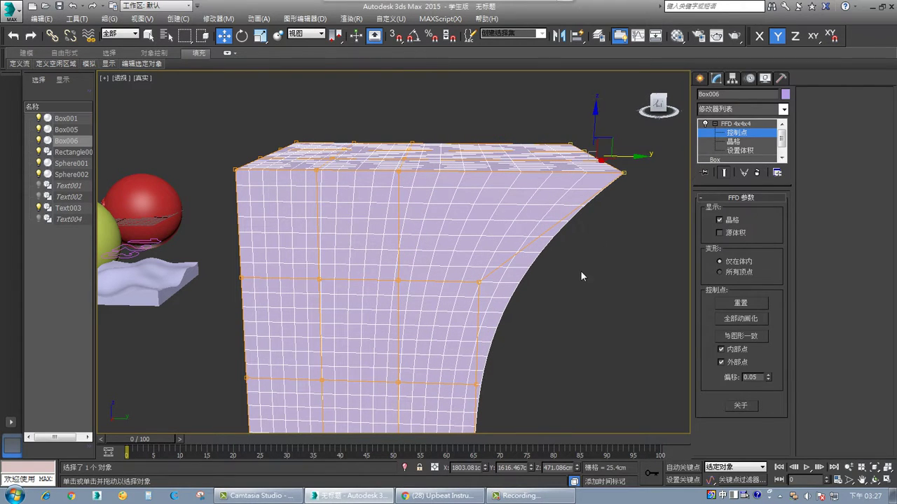
{"action": "middle_click_drag", "start_coordinate": [580, 271], "coordinate": [571, 249], "text": "alt"}
{"action": "scroll", "coordinate": [571, 249], "scroll_direction": "down", "scroll_amount": 4}
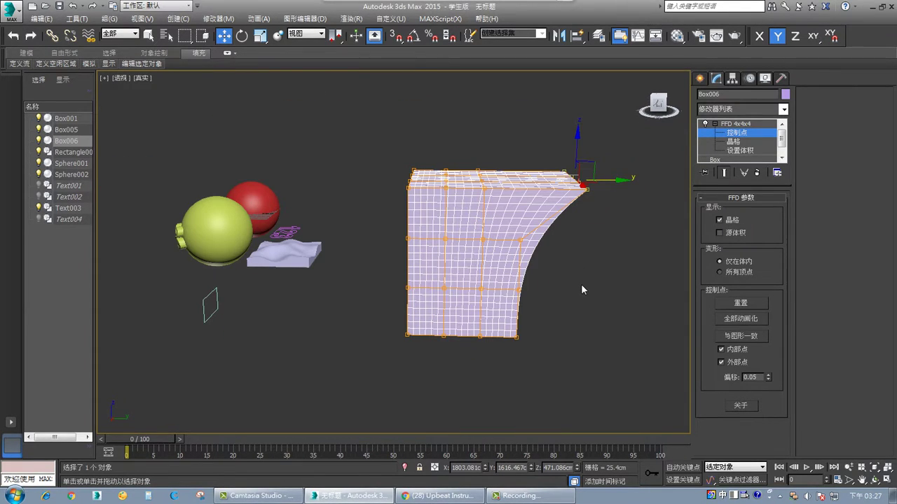
{"action": "scroll", "coordinate": [564, 284], "scroll_direction": "up", "scroll_amount": 4}
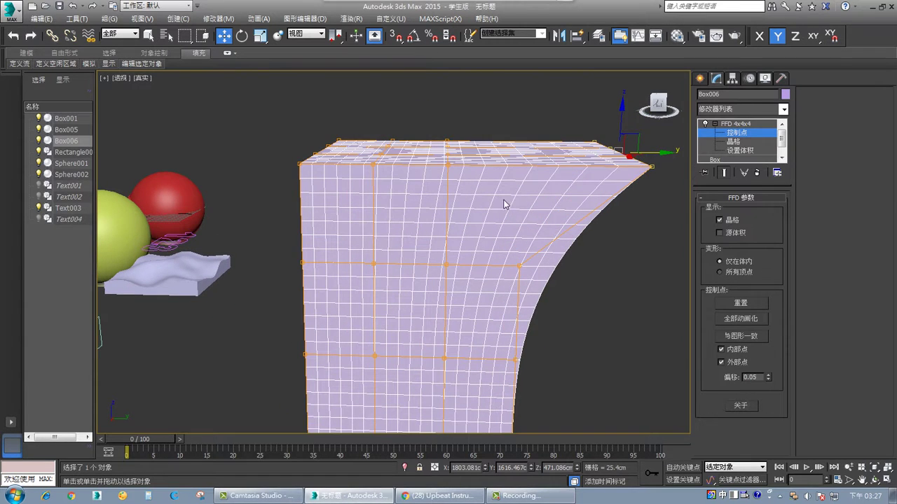
- Raise the top control point row next to the stretched edge about 240 cm along Z
{"action": "left_click_drag", "start_coordinate": [435, 108], "coordinate": [461, 185]}
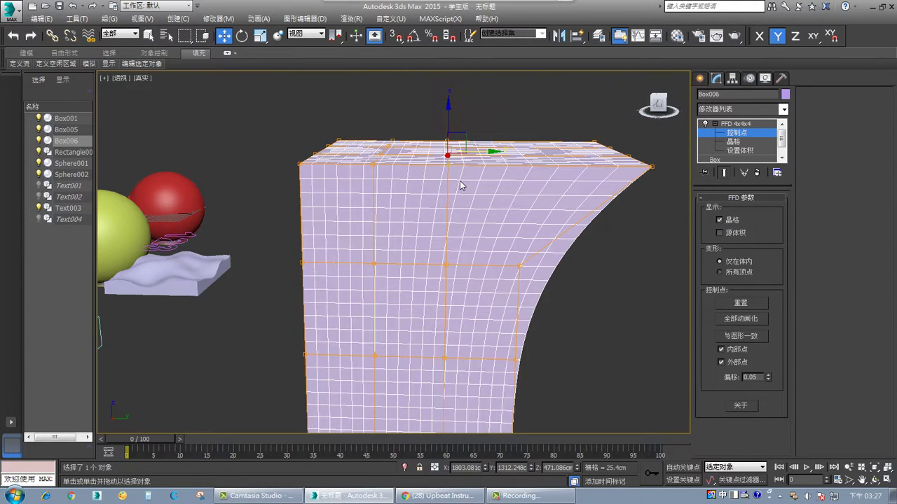
{"action": "middle_click_drag", "start_coordinate": [497, 113], "coordinate": [499, 131]}
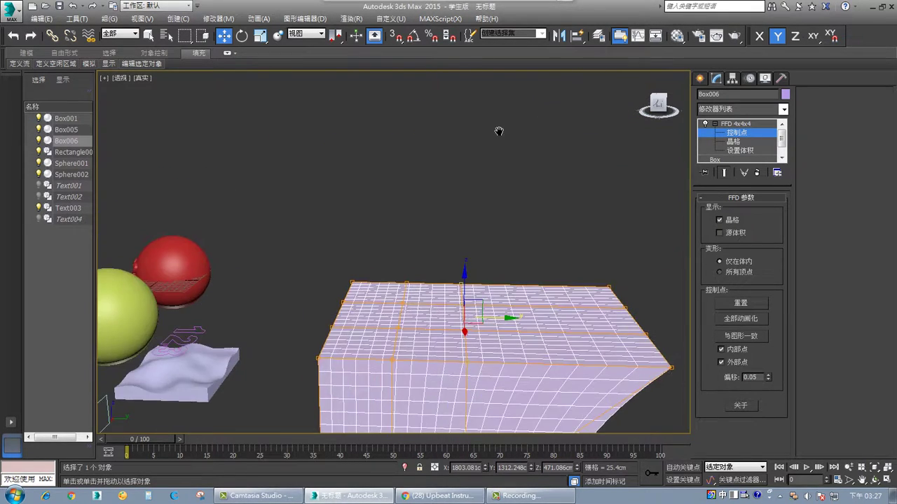
{"action": "left_click_drag", "start_coordinate": [464, 272], "coordinate": [462, 142]}
{"action": "middle_click_drag", "start_coordinate": [566, 260], "coordinate": [528, 209], "text": "alt"}
{"action": "middle_click_drag", "start_coordinate": [489, 185], "coordinate": [473, 366], "text": "alt"}
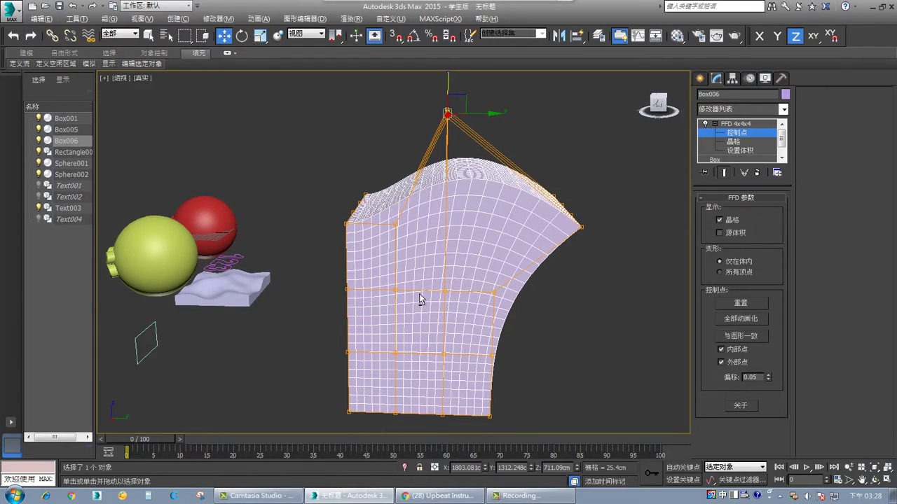
- Pull the negative Y side's control points one level below the top outward about 167 cm along Y
{"action": "mouse_move", "coordinate": [419, 295]}
{"action": "middle_mouse_down", "text": "alt"}
{"action": "mouse_move", "coordinate": [489, 314]}
{"action": "mouse_move", "coordinate": [428, 281]}
{"action": "middle_mouse_up", "text": "alt"}
{"action": "mouse_move", "coordinate": [320, 253]}
{"action": "left_mouse_down"}
{"action": "mouse_move", "coordinate": [359, 270]}
{"action": "mouse_move", "coordinate": [377, 293]}
{"action": "mouse_move", "coordinate": [366, 273]}
{"action": "mouse_move", "coordinate": [329, 267]}
{"action": "left_mouse_up"}
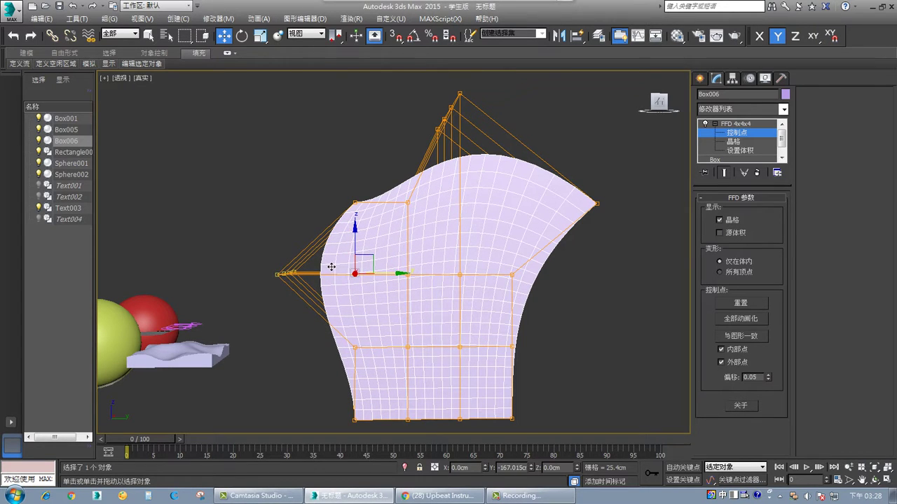
{"action": "middle_click_drag", "start_coordinate": [458, 311], "coordinate": [446, 267]}
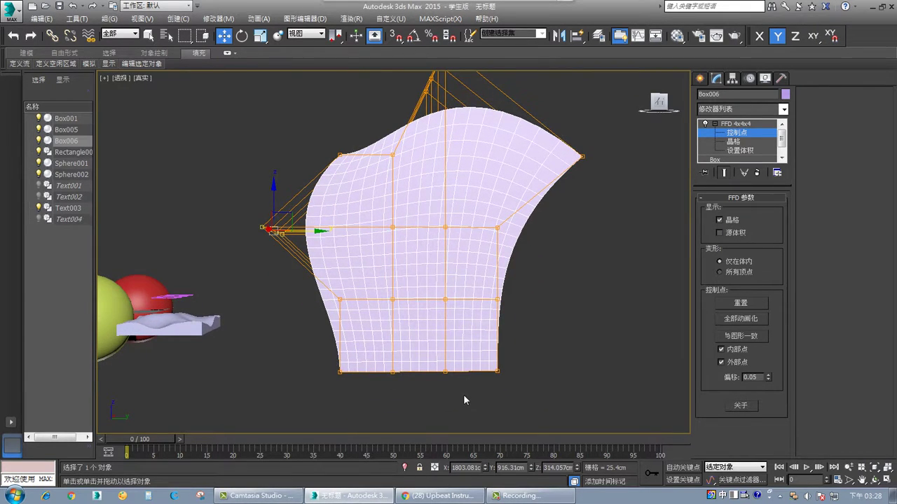
- Pull the control points along the bottom edge on the negative Y side outward about 135 cm along Y
{"action": "left_click_drag", "start_coordinate": [463, 394], "coordinate": [386, 361]}
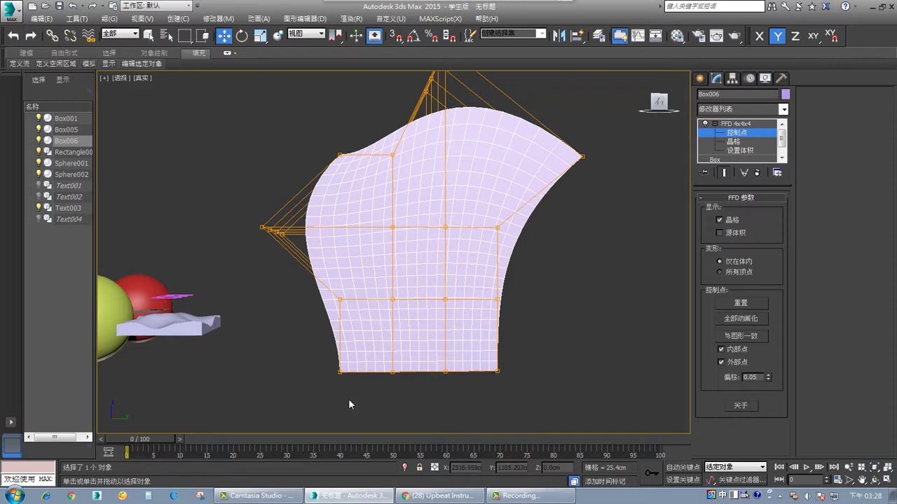
{"action": "left_click_drag", "start_coordinate": [349, 400], "coordinate": [314, 349]}
{"action": "middle_click_drag", "start_coordinate": [314, 349], "coordinate": [366, 320]}
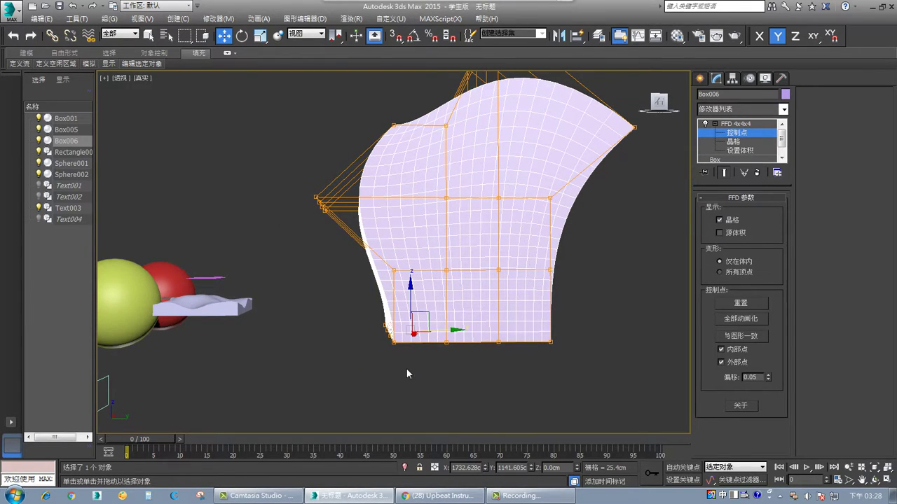
{"action": "scroll", "coordinate": [399, 367], "scroll_direction": "up", "scroll_amount": 2}
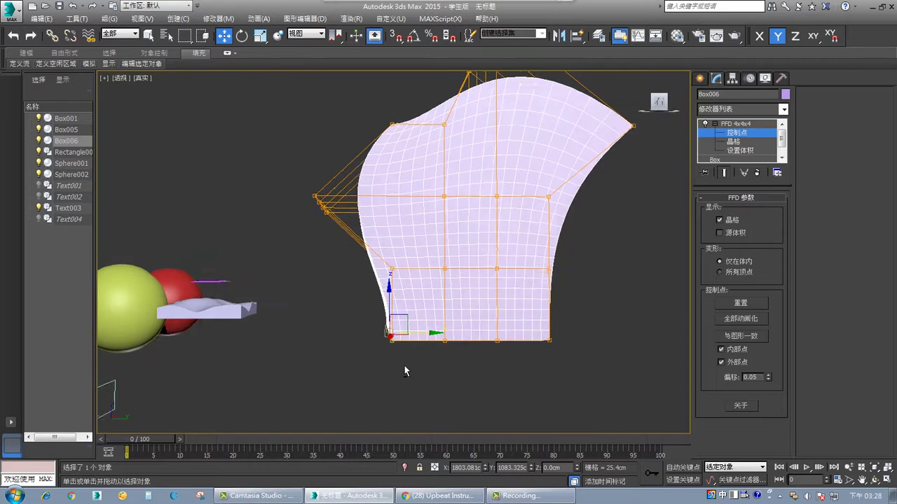
{"action": "scroll", "coordinate": [403, 366], "scroll_direction": "up", "scroll_amount": 1}
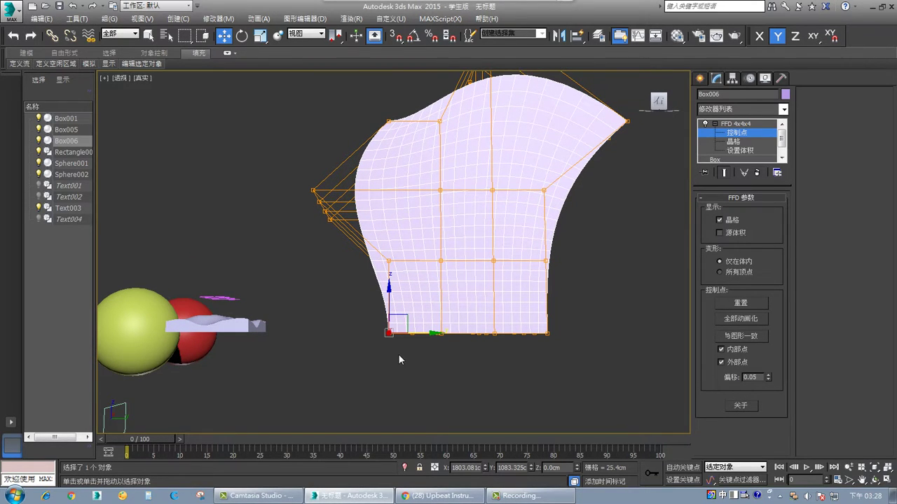
{"action": "left_click_drag", "start_coordinate": [403, 351], "coordinate": [383, 328]}
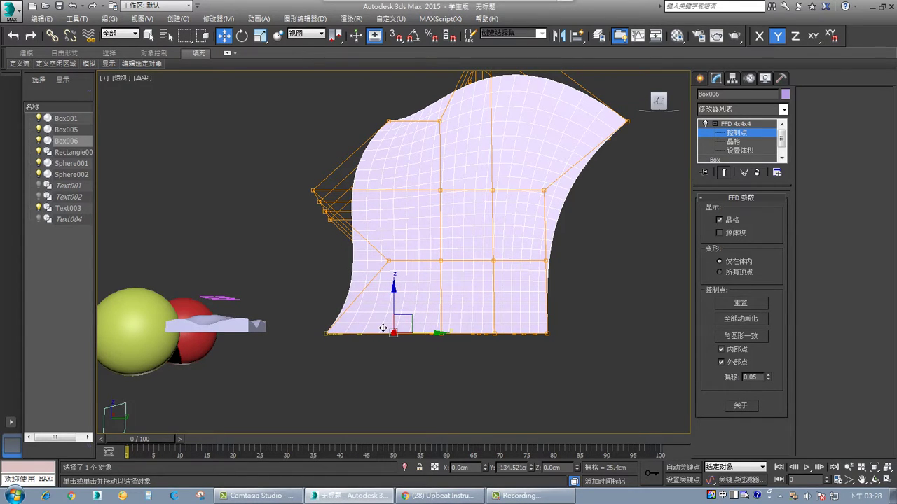
- Pull the lower control points on the box's positive X side outward about 132 cm along X
{"action": "left_click", "coordinate": [445, 363]}
{"action": "middle_click_drag", "start_coordinate": [461, 307], "coordinate": [441, 338], "text": "alt"}
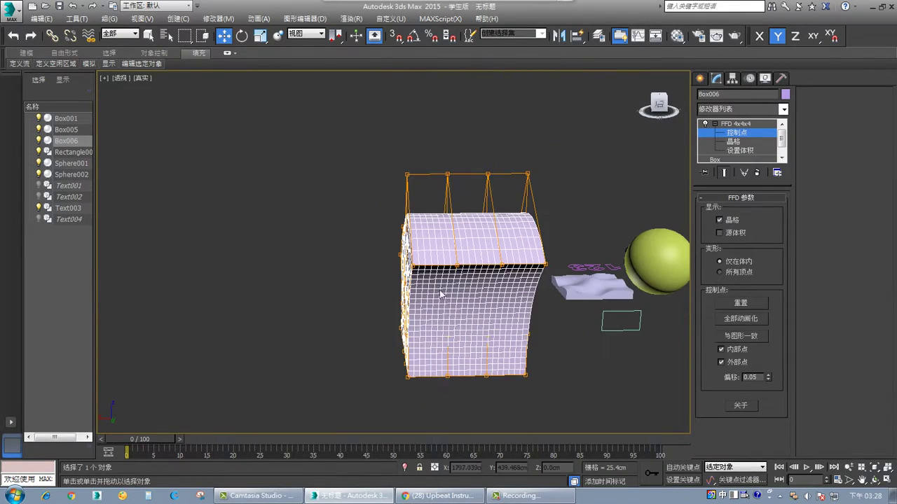
{"action": "mouse_move", "coordinate": [426, 217]}
{"action": "middle_mouse_down", "text": "alt"}
{"action": "mouse_move", "coordinate": [468, 222]}
{"action": "mouse_move", "coordinate": [431, 211]}
{"action": "middle_mouse_up", "text": "alt"}
{"action": "middle_click_drag", "start_coordinate": [436, 306], "coordinate": [391, 311], "text": "alt"}
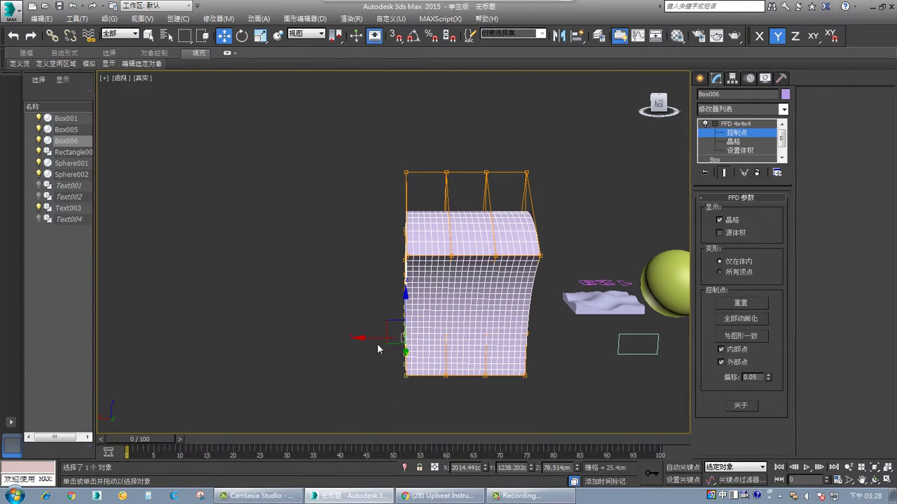
{"action": "left_click_drag", "start_coordinate": [365, 339], "coordinate": [333, 335]}
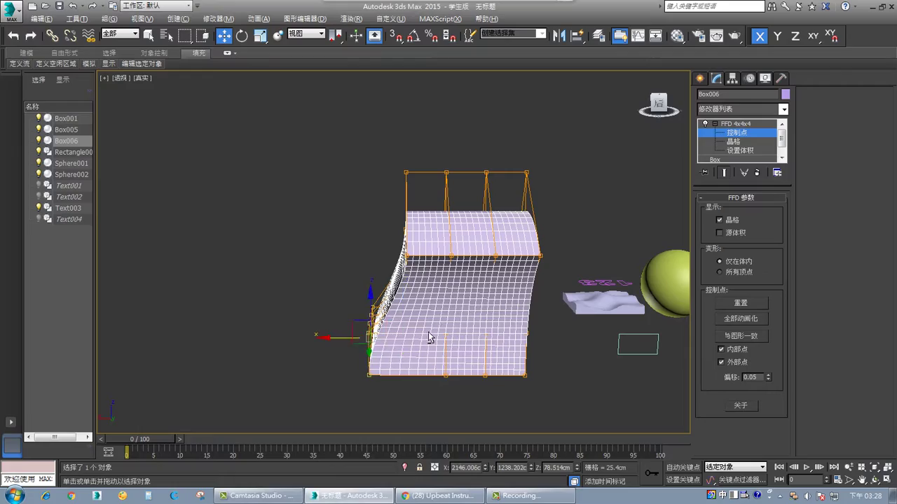
{"action": "middle_click_drag", "start_coordinate": [430, 336], "coordinate": [403, 301], "text": "alt"}
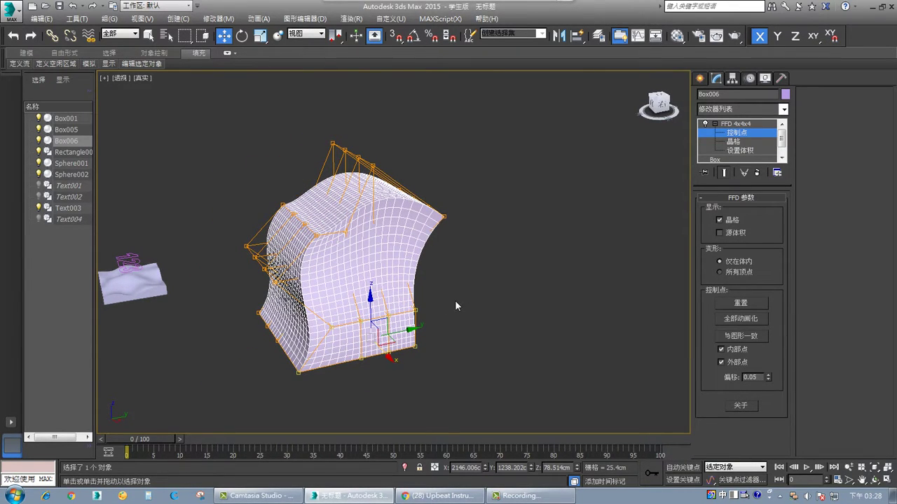
- Create a sphere with a radius of about 506 cm beside the deformed box
{"action": "middle_click_drag", "start_coordinate": [484, 326], "coordinate": [398, 329]}
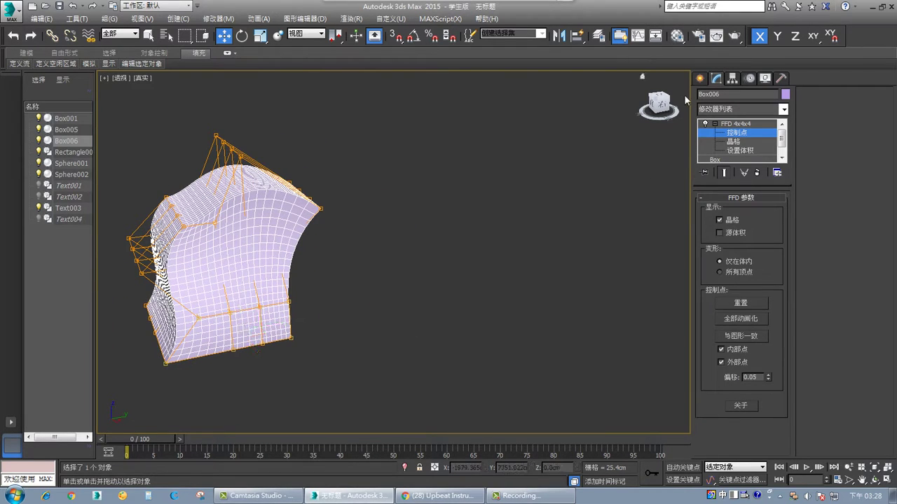
{"action": "left_click", "coordinate": [699, 79]}
{"action": "left_click", "coordinate": [615, 187]}
{"action": "left_click", "coordinate": [719, 162]}
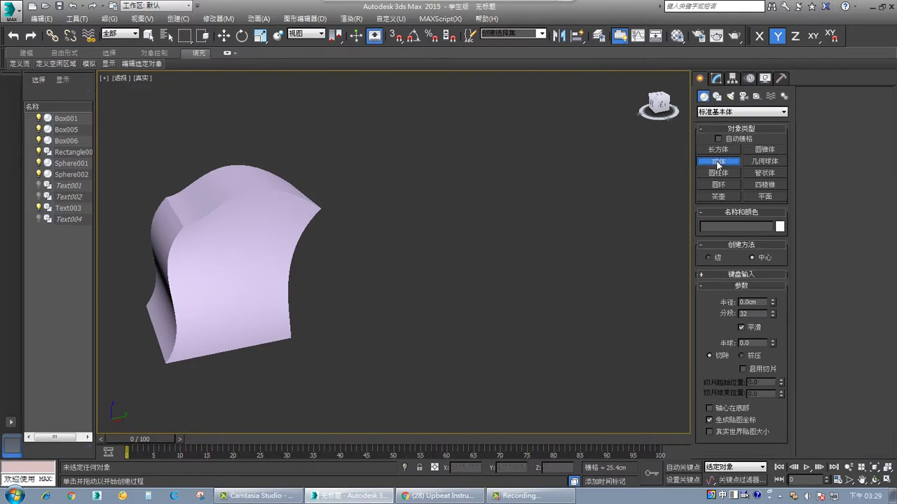
{"action": "left_click_drag", "start_coordinate": [501, 272], "coordinate": [562, 339]}
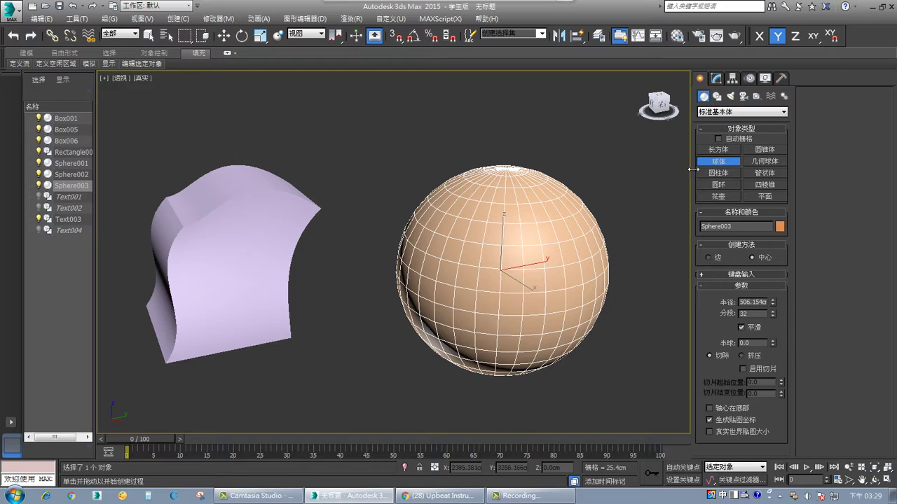
- Increase the new sphere's segments to 62
{"action": "left_click", "coordinate": [716, 78]}
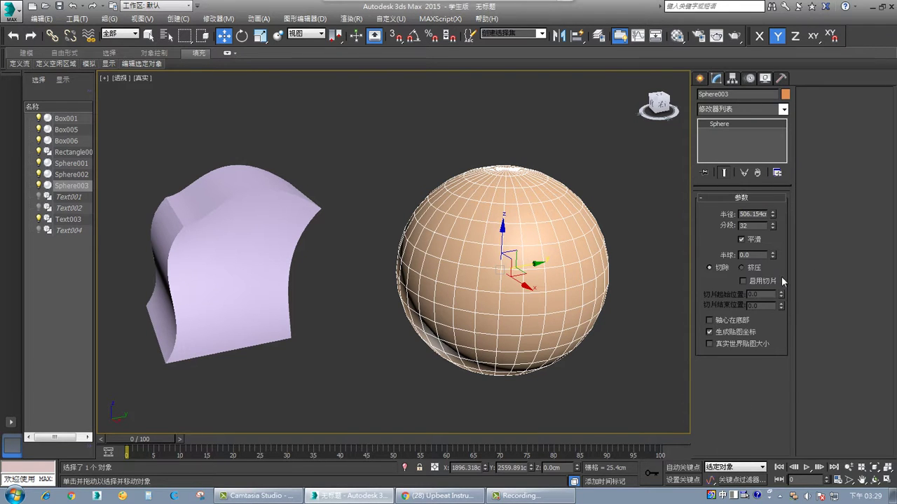
{"action": "left_click_drag", "start_coordinate": [772, 226], "coordinate": [776, 162]}
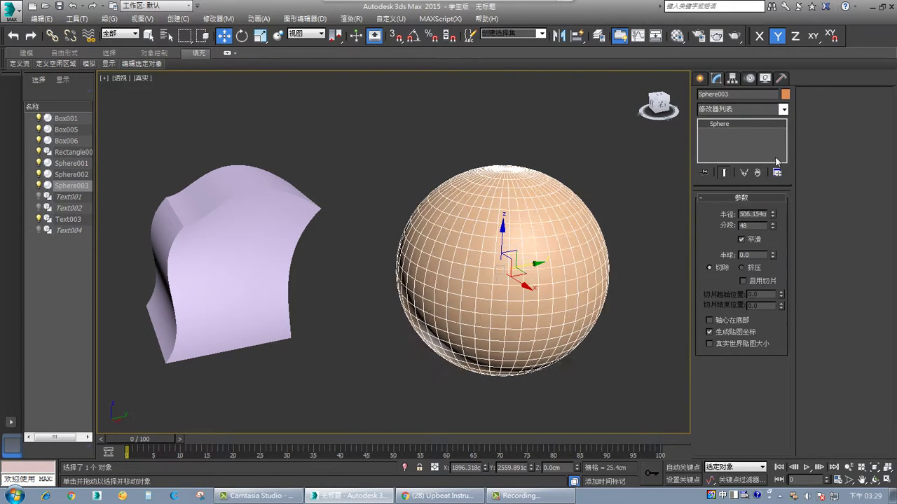
{"action": "left_click_drag", "start_coordinate": [775, 229], "coordinate": [777, 151]}
{"action": "middle_click_drag", "start_coordinate": [613, 351], "coordinate": [537, 357]}
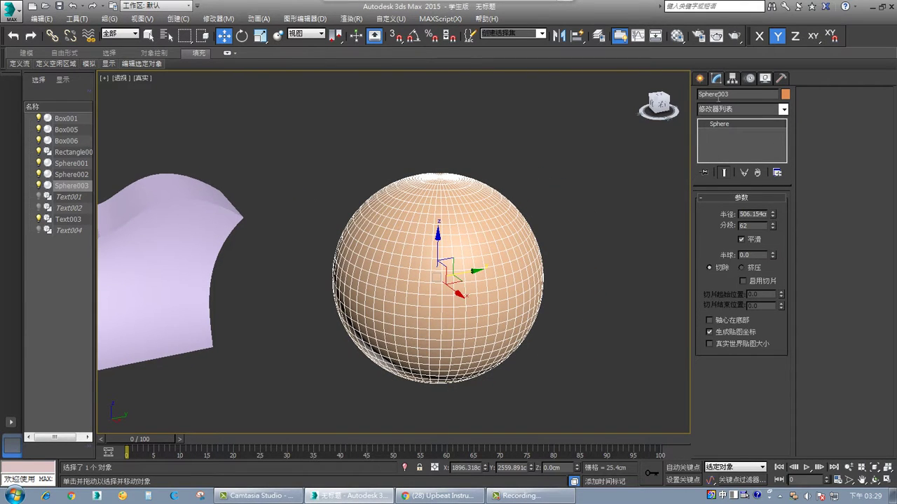
- Apply the FFD 4x4x4 modifier to the sphere
{"action": "left_click", "coordinate": [784, 110]}
{"action": "left_click", "coordinate": [707, 83]}
{"action": "left_click", "coordinate": [783, 110]}
{"action": "left_click_drag", "start_coordinate": [786, 149], "coordinate": [802, 289]}
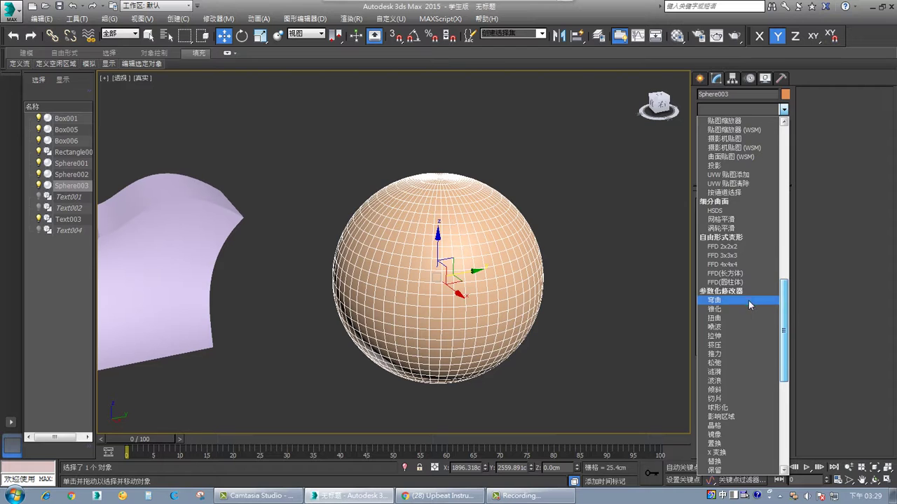
{"action": "left_click", "coordinate": [724, 264]}
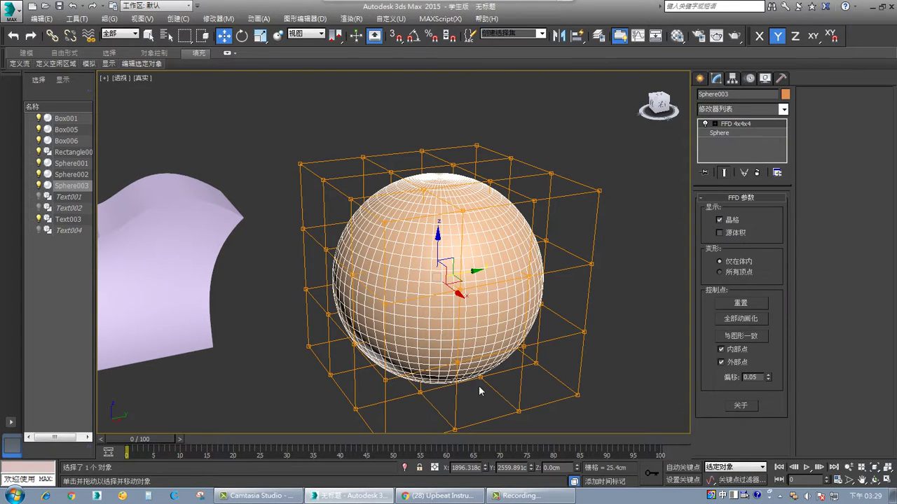
- Pull the middle control points on the sphere lattice's positive Y side outward about 480 cm along Y
{"action": "middle_click_drag", "start_coordinate": [479, 385], "coordinate": [470, 337]}
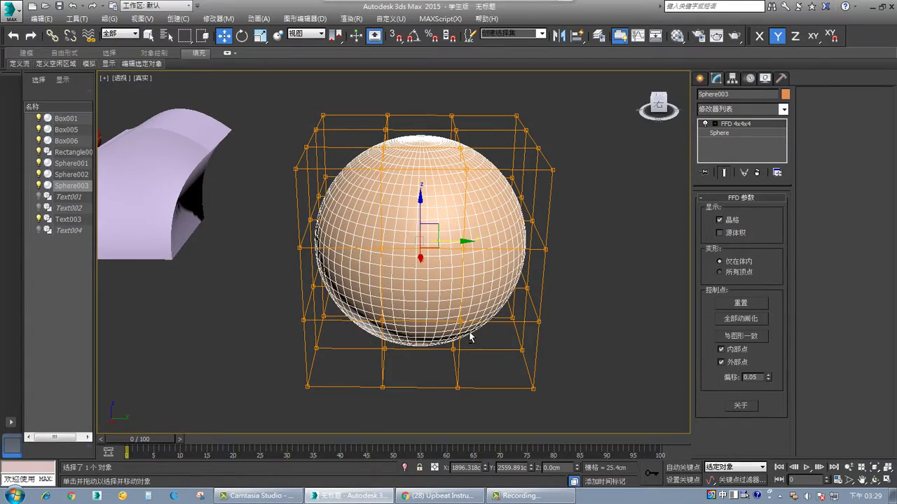
{"action": "left_click", "coordinate": [716, 125]}
{"action": "left_click", "coordinate": [735, 133]}
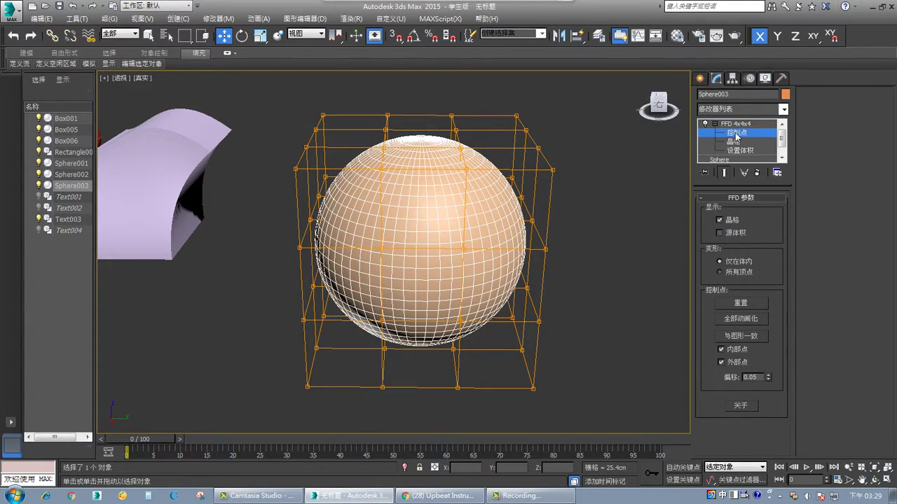
{"action": "middle_click_drag", "start_coordinate": [561, 266], "coordinate": [549, 282], "text": "alt"}
{"action": "left_click_drag", "start_coordinate": [560, 310], "coordinate": [509, 186]}
{"action": "middle_click_drag", "start_coordinate": [614, 267], "coordinate": [534, 286]}
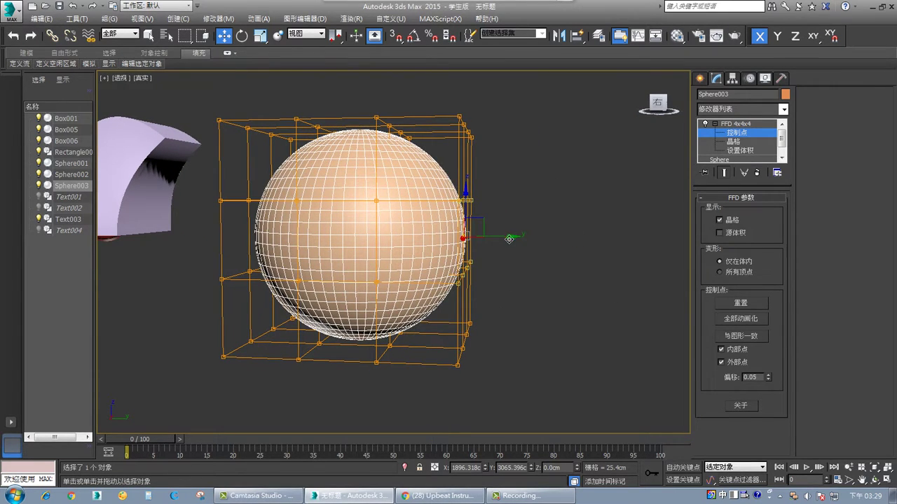
{"action": "left_click_drag", "start_coordinate": [511, 238], "coordinate": [610, 248]}
- Raise the central control points on the lattice's top face about 430 cm along Z
{"action": "middle_click_drag", "start_coordinate": [532, 262], "coordinate": [359, 190], "text": "alt"}
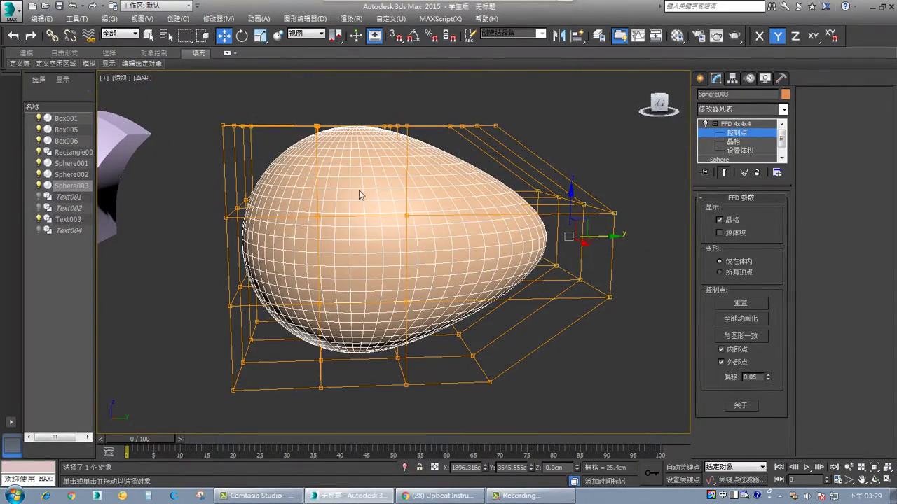
{"action": "left_click_drag", "start_coordinate": [400, 151], "coordinate": [402, 151]}
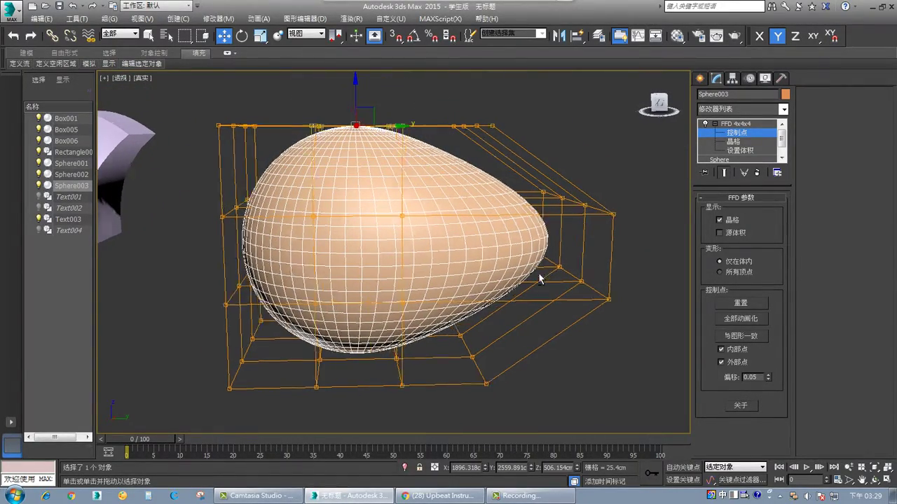
{"action": "middle_click_drag", "start_coordinate": [540, 277], "coordinate": [523, 287], "text": "alt"}
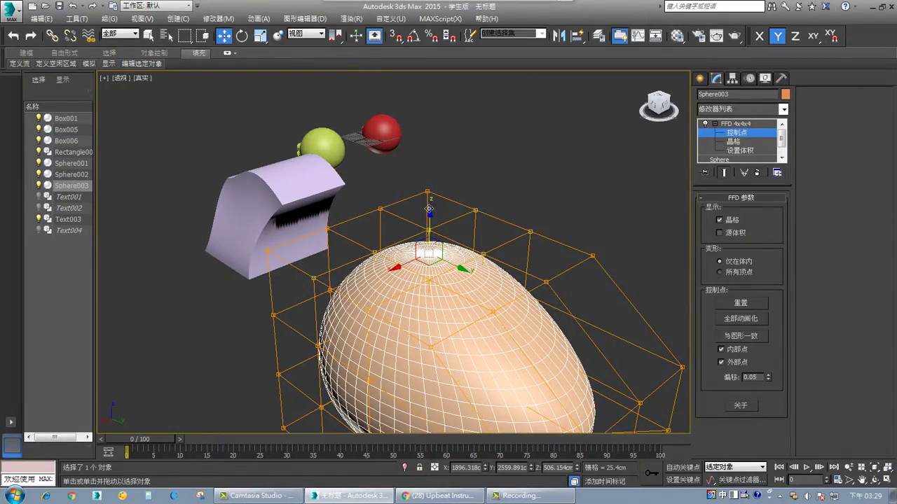
{"action": "left_click_drag", "start_coordinate": [429, 214], "coordinate": [427, 125]}
- Pull the two middle control points of the positive X side's bottom edge outward about 627 cm along X
{"action": "middle_click_drag", "start_coordinate": [460, 256], "coordinate": [438, 302], "text": "alt"}
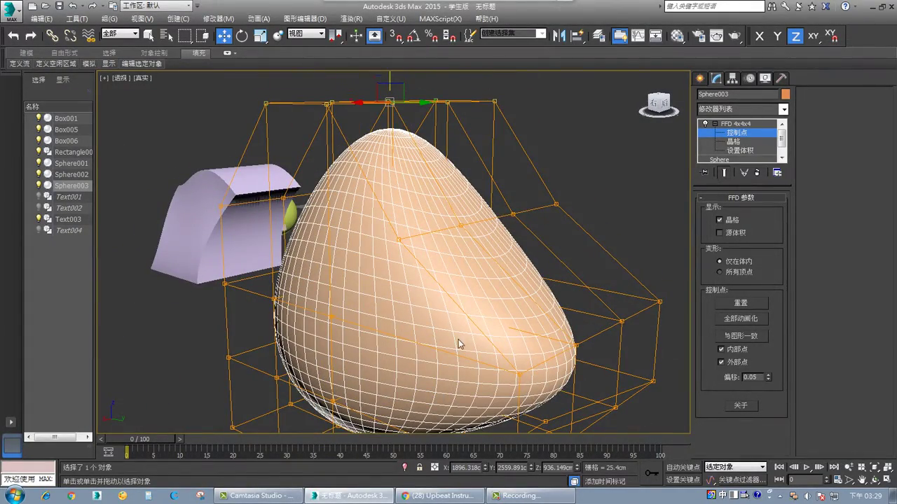
{"action": "middle_click_drag", "start_coordinate": [460, 344], "coordinate": [387, 384], "text": "alt"}
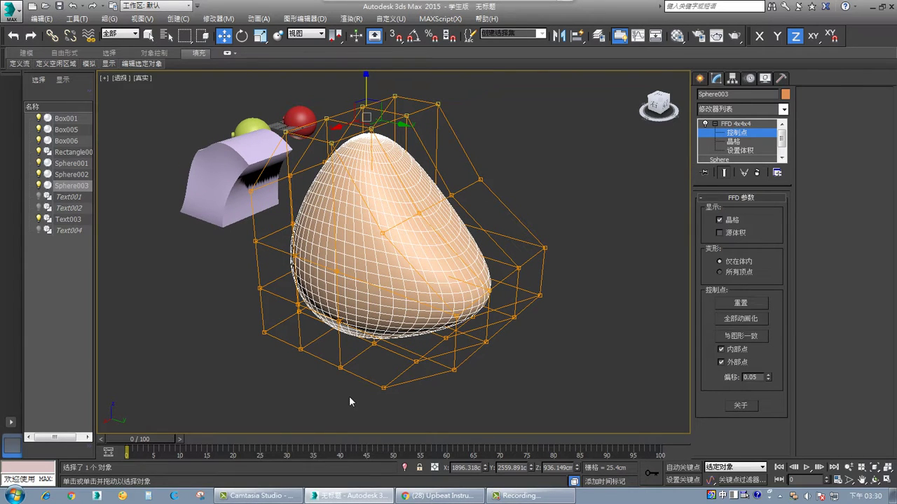
{"action": "left_click_drag", "start_coordinate": [348, 396], "coordinate": [278, 345]}
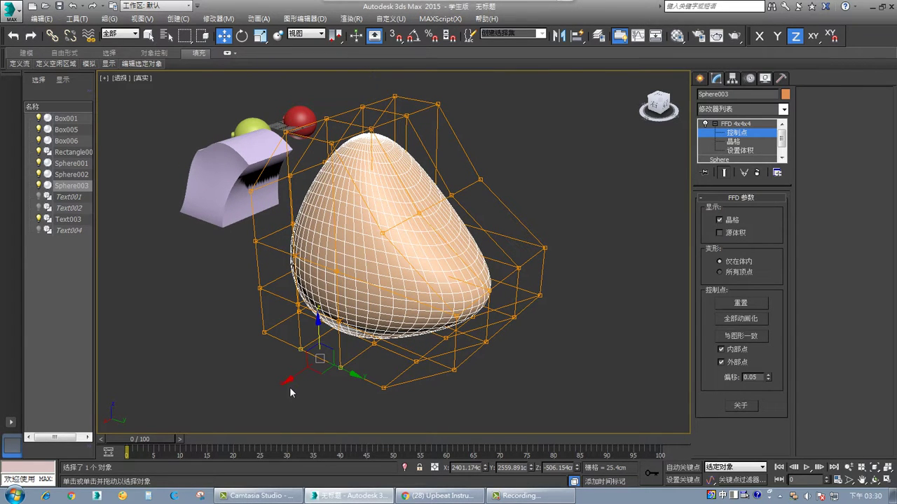
{"action": "left_click_drag", "start_coordinate": [290, 387], "coordinate": [210, 384]}
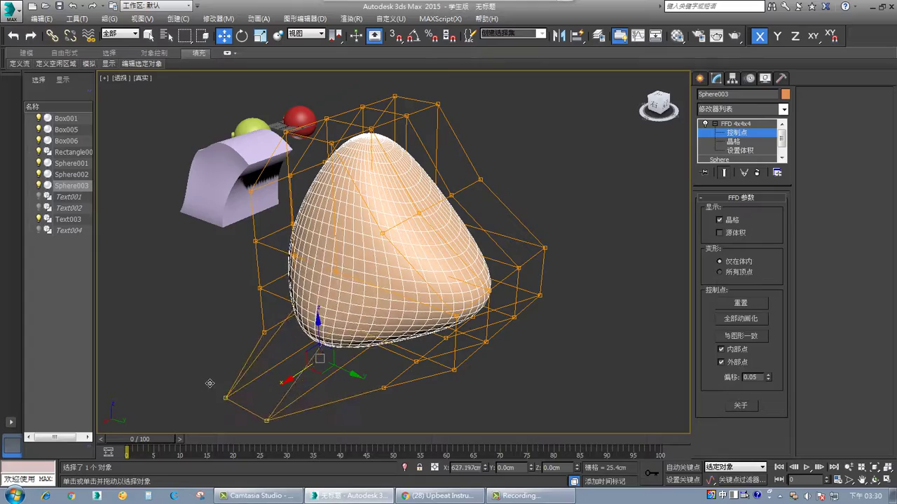
{"action": "middle_click_drag", "start_coordinate": [338, 354], "coordinate": [409, 348], "text": "alt"}
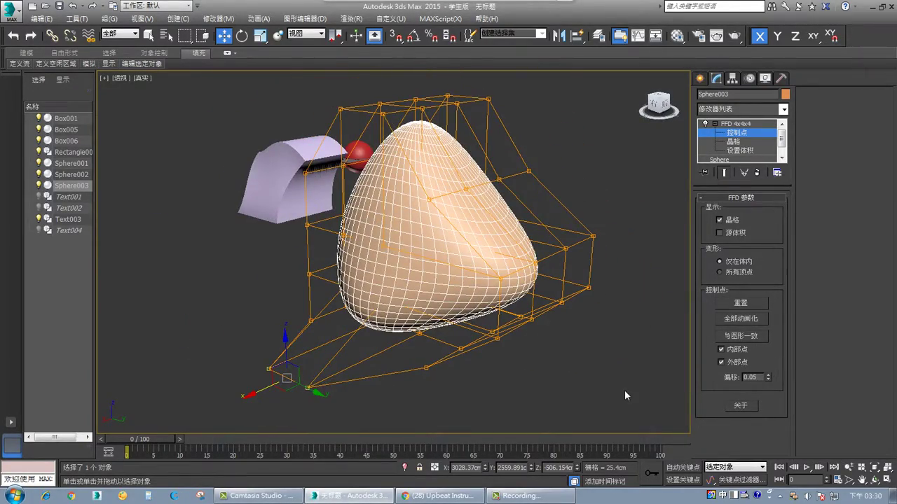
{"action": "mouse_move", "coordinate": [536, 3]}
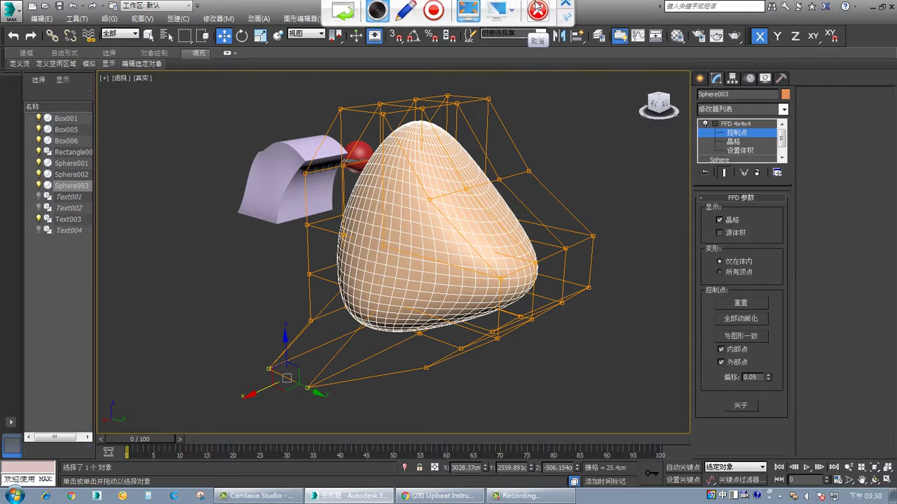
{"action": "left_click", "coordinate": [536, 20]}
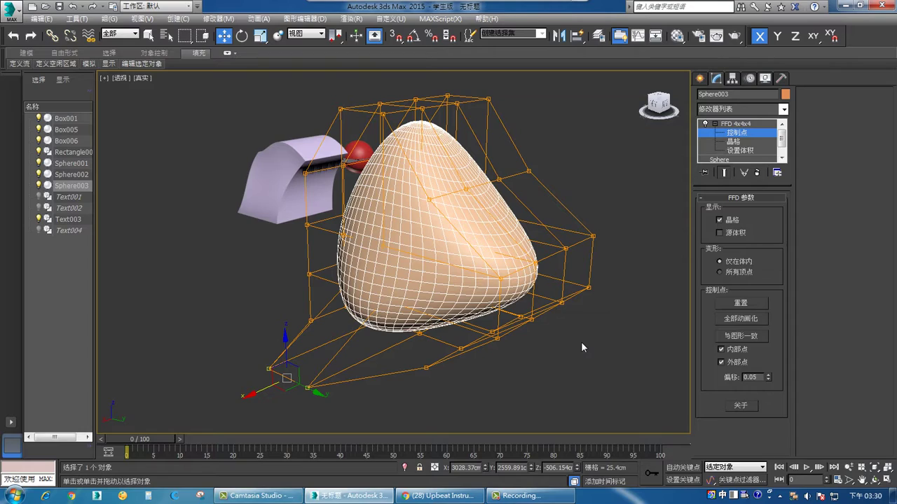
- Pull the control points along the bottom edge on the negative X side outward about 657 cm along X
{"action": "middle_click_drag", "start_coordinate": [577, 332], "coordinate": [514, 341], "text": "alt"}
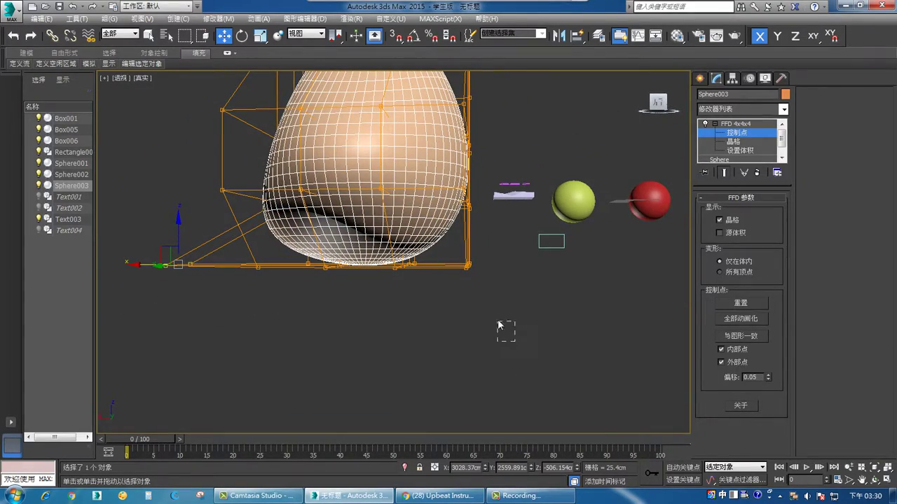
{"action": "left_click_drag", "start_coordinate": [499, 326], "coordinate": [450, 256]}
{"action": "middle_click_drag", "start_coordinate": [542, 311], "coordinate": [510, 326], "text": "alt"}
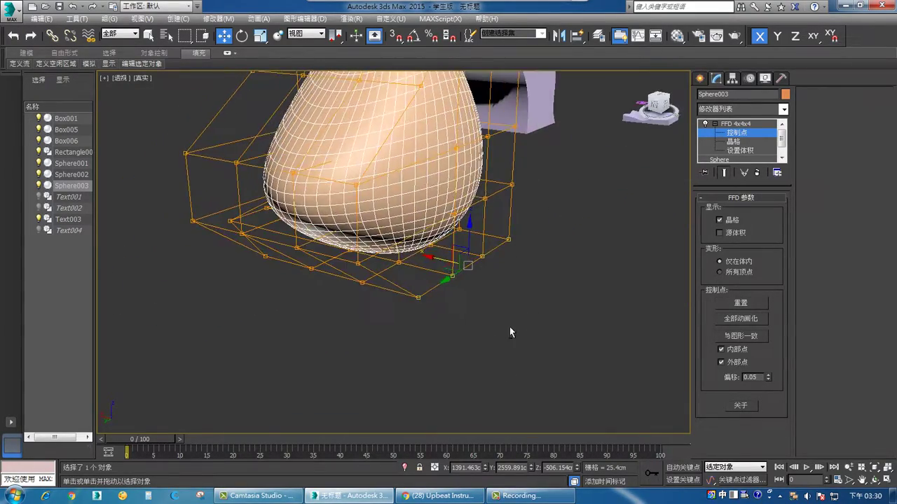
{"action": "left_click_drag", "start_coordinate": [429, 257], "coordinate": [543, 313]}
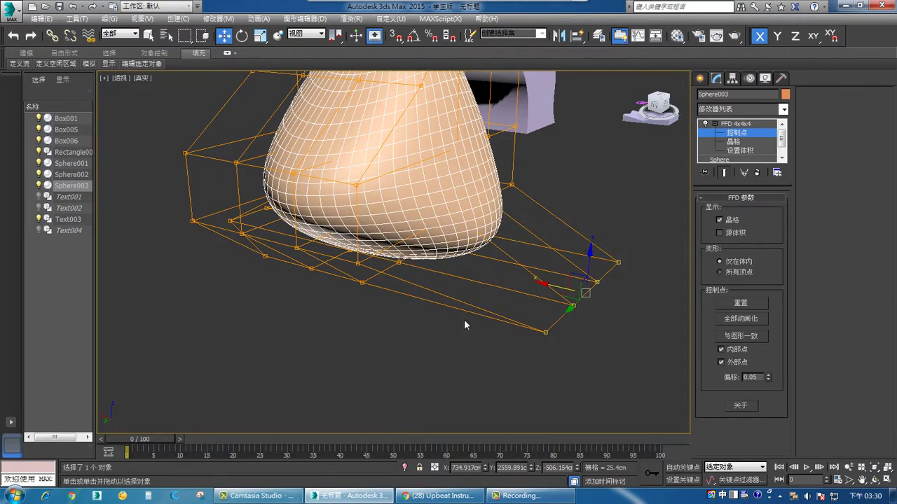
{"action": "mouse_move", "coordinate": [464, 321]}
{"action": "middle_mouse_down"}
{"action": "mouse_move", "coordinate": [461, 341]}
{"action": "mouse_move", "coordinate": [452, 333]}
{"action": "mouse_move", "coordinate": [482, 336]}
{"action": "mouse_move", "coordinate": [491, 315]}
{"action": "mouse_move", "coordinate": [461, 328]}
{"action": "middle_mouse_up"}
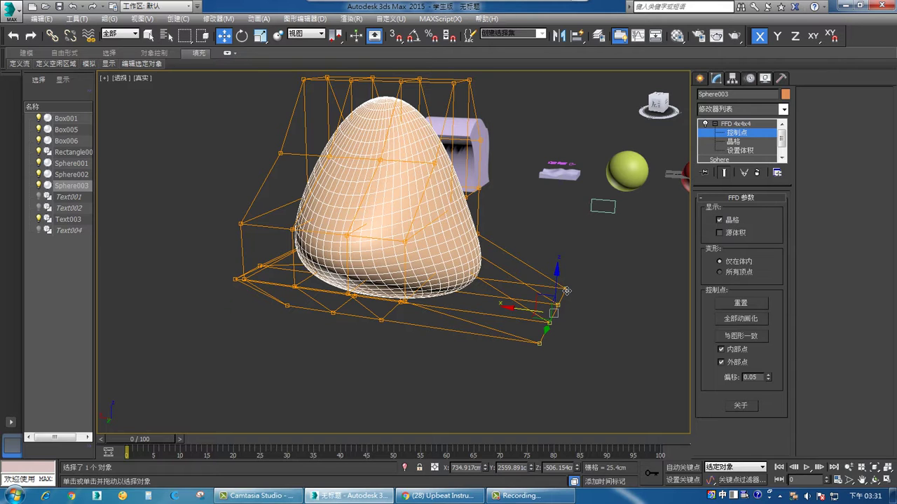
- Move the already extended middle control points on the positive Y side another 677 cm or so outward along Y
{"action": "middle_click_drag", "start_coordinate": [545, 247], "coordinate": [437, 303], "text": "alt"}
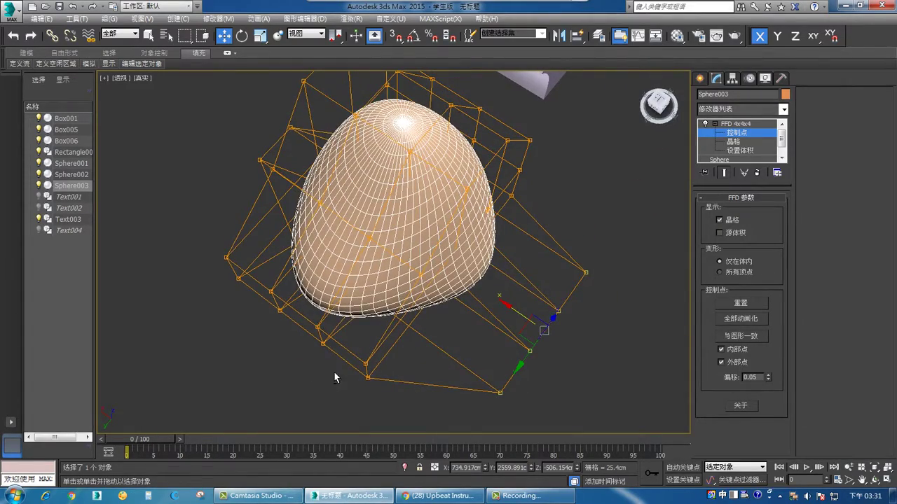
{"action": "middle_click_drag", "start_coordinate": [335, 372], "coordinate": [410, 324], "text": "alt"}
{"action": "left_click_drag", "start_coordinate": [312, 262], "coordinate": [347, 305]}
{"action": "mouse_move", "coordinate": [379, 315]}
{"action": "middle_mouse_down", "text": "alt"}
{"action": "mouse_move", "coordinate": [422, 331]}
{"action": "mouse_move", "coordinate": [372, 330]}
{"action": "middle_mouse_up", "text": "alt"}
{"action": "left_click_drag", "start_coordinate": [300, 112], "coordinate": [385, 370]}
{"action": "middle_click_drag", "start_coordinate": [446, 388], "coordinate": [484, 339], "text": "alt"}
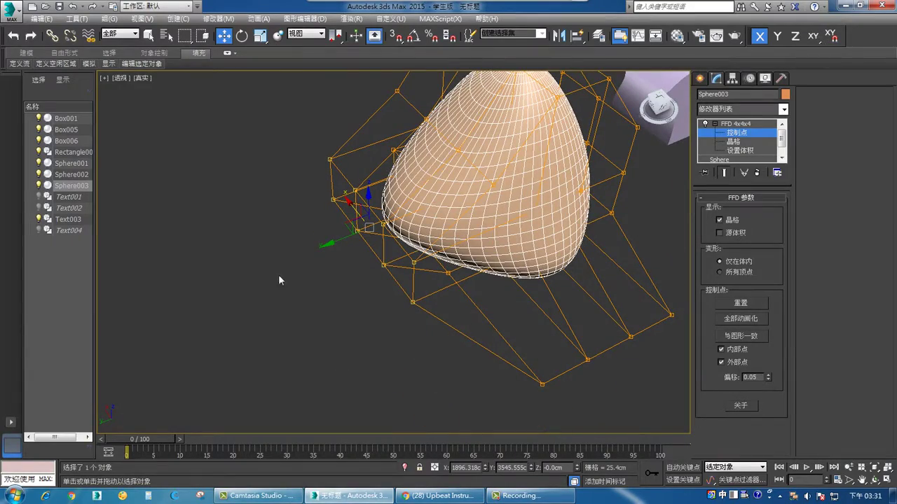
{"action": "middle_click_drag", "start_coordinate": [331, 245], "coordinate": [267, 295], "text": "alt"}
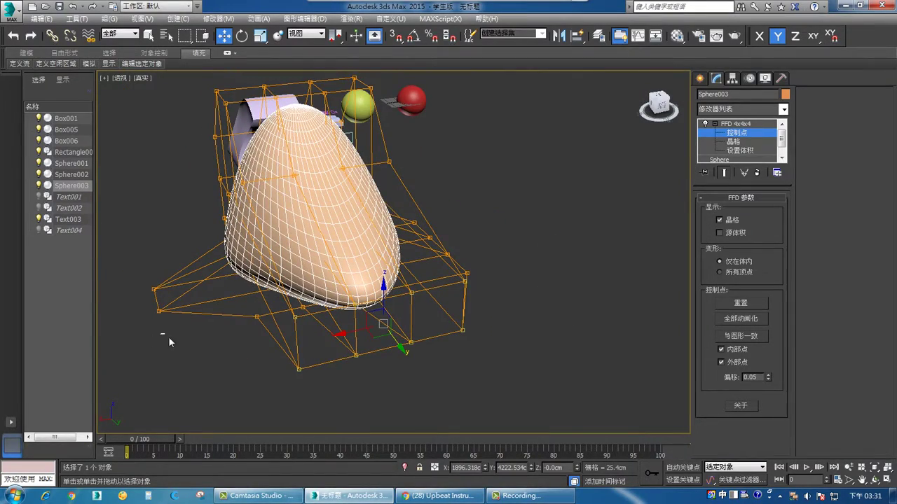
- Move the two extended bottom control points on the positive X side about 227 cm farther along X
{"action": "left_click_drag", "start_coordinate": [168, 338], "coordinate": [132, 265]}
{"action": "middle_click_drag", "start_coordinate": [125, 334], "coordinate": [200, 318]}
{"action": "left_click_drag", "start_coordinate": [188, 295], "coordinate": [156, 299]}
{"action": "middle_click_drag", "start_coordinate": [434, 352], "coordinate": [494, 276], "text": "alt"}
{"action": "scroll", "coordinate": [484, 287], "scroll_direction": "down", "scroll_amount": 5}
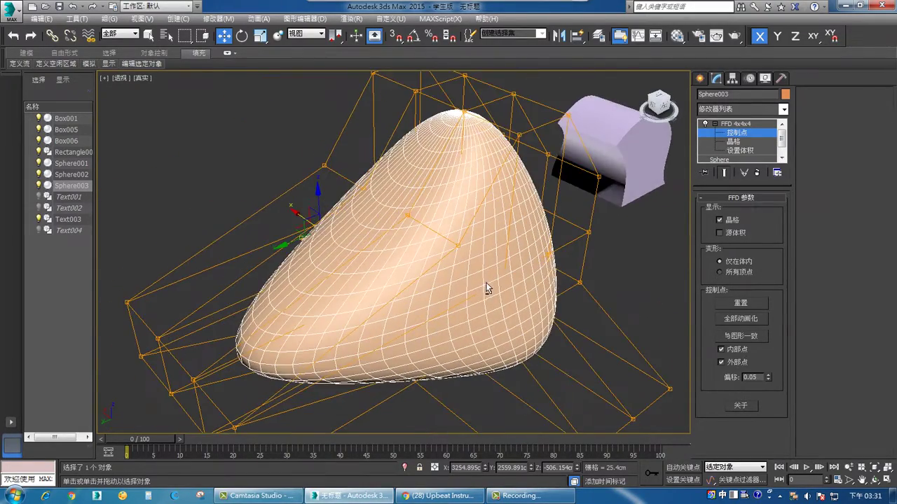
{"action": "scroll", "coordinate": [492, 317], "scroll_direction": "up", "scroll_amount": 4}
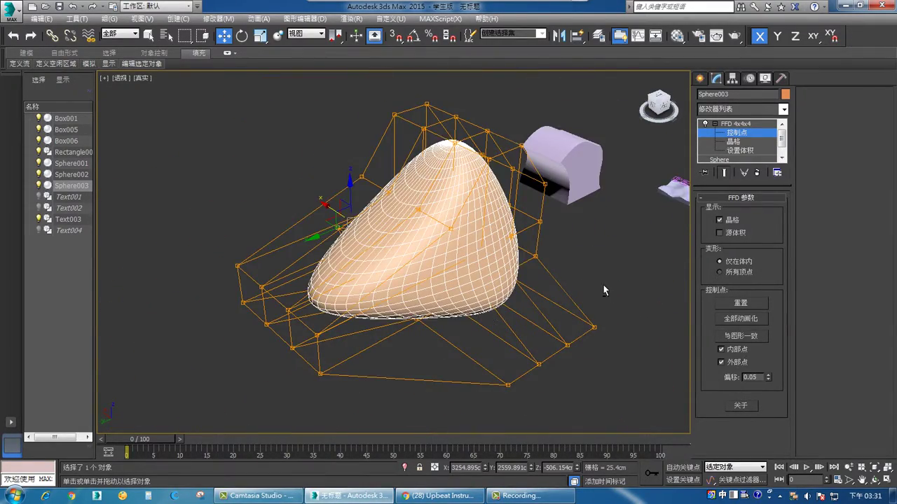
{"action": "middle_click_drag", "start_coordinate": [604, 290], "coordinate": [546, 262], "text": "alt"}
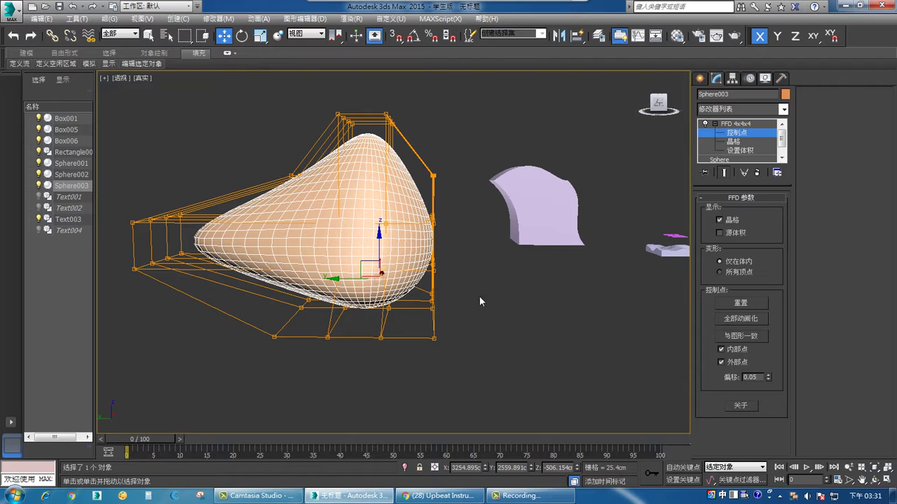
- Select all control points on the sphere's negative Y side and move them about 368 cm outward along Y
{"action": "left_click_drag", "start_coordinate": [434, 152], "coordinate": [434, 151]}
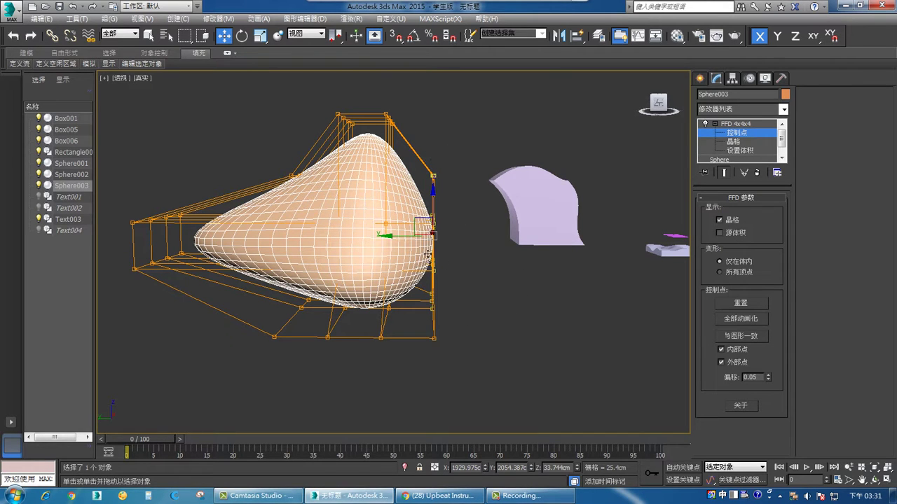
{"action": "left_click_drag", "start_coordinate": [388, 236], "coordinate": [433, 236]}
- Pull the two middle bottom control points on the negative X side far outward along X, starting with a move of about 1123 cm
{"action": "mouse_move", "coordinate": [435, 236]}
{"action": "middle_mouse_down", "text": "alt"}
{"action": "mouse_move", "coordinate": [465, 247]}
{"action": "mouse_move", "coordinate": [537, 310]}
{"action": "mouse_move", "coordinate": [484, 264]}
{"action": "mouse_move", "coordinate": [564, 367]}
{"action": "mouse_move", "coordinate": [529, 331]}
{"action": "middle_mouse_up", "text": "alt"}
{"action": "left_click_drag", "start_coordinate": [528, 330], "coordinate": [494, 257]}
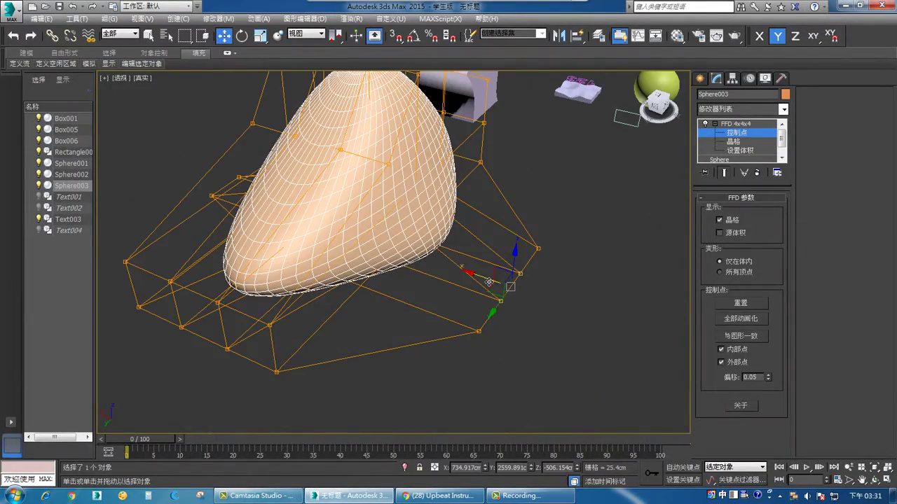
{"action": "left_click_drag", "start_coordinate": [560, 301], "coordinate": [642, 330]}
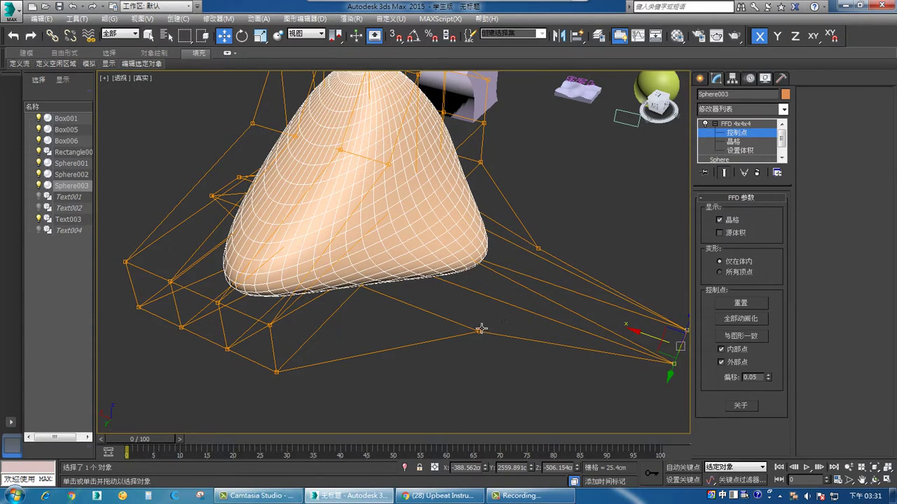
{"action": "middle_click_drag", "start_coordinate": [528, 334], "coordinate": [343, 254]}
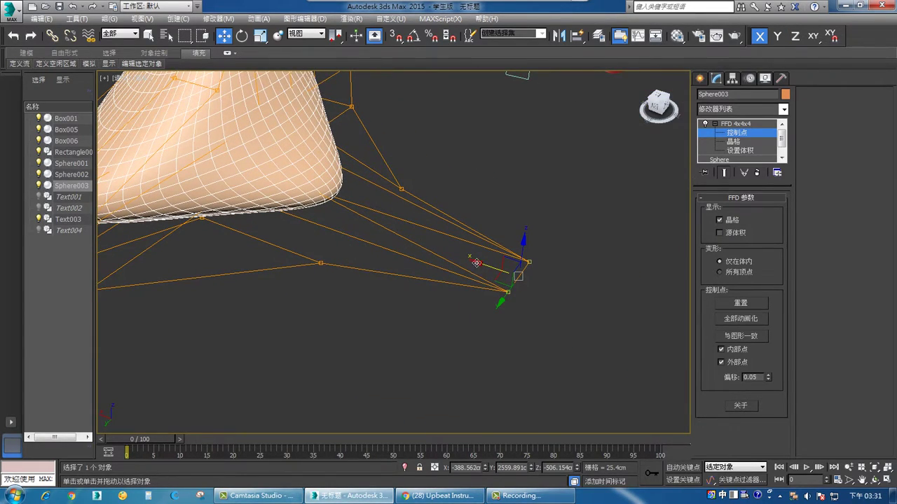
{"action": "left_click_drag", "start_coordinate": [476, 263], "coordinate": [634, 311]}
- Pull the two extended bottom control points on the positive X side about 1596 cm farther outward along X
{"action": "middle_click_drag", "start_coordinate": [347, 305], "coordinate": [439, 313], "text": "alt"}
{"action": "scroll", "coordinate": [409, 302], "scroll_direction": "down", "scroll_amount": 5}
{"action": "scroll", "coordinate": [389, 349], "scroll_direction": "up", "scroll_amount": 3}
{"action": "left_click_drag", "start_coordinate": [404, 352], "coordinate": [329, 289]}
{"action": "left_click_drag", "start_coordinate": [343, 337], "coordinate": [241, 358]}
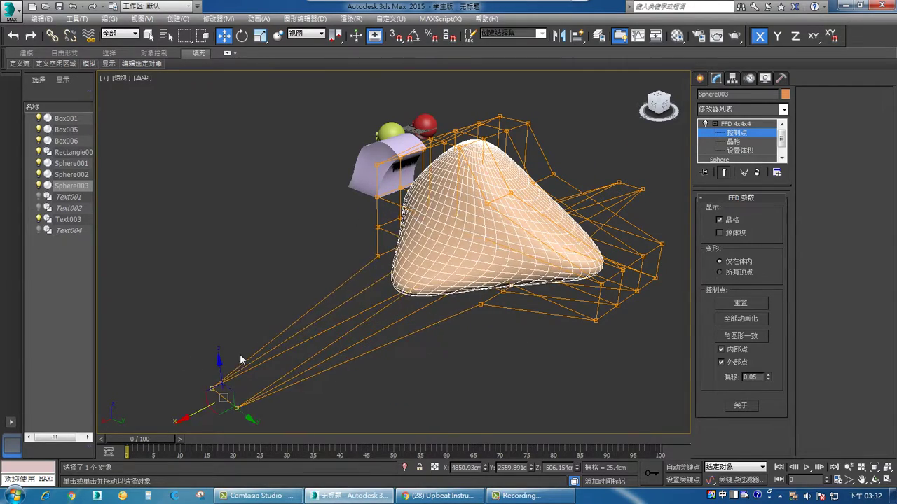
- Compare both X sides of the lattice and extend the two positive X control points another 384 cm or so along X
{"action": "middle_click_drag", "start_coordinate": [240, 358], "coordinate": [539, 342], "text": "alt"}
{"action": "scroll", "coordinate": [481, 271], "scroll_direction": "down", "scroll_amount": 6}
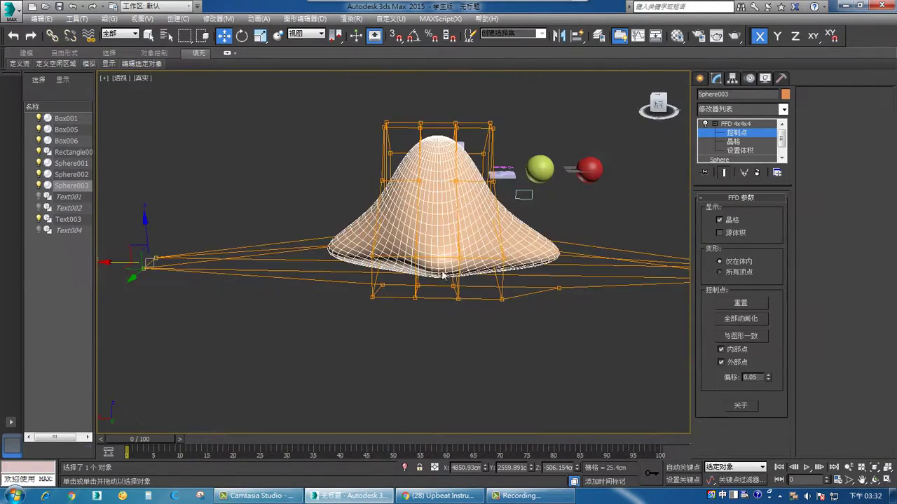
{"action": "middle_click_drag", "start_coordinate": [364, 284], "coordinate": [432, 299], "text": "alt"}
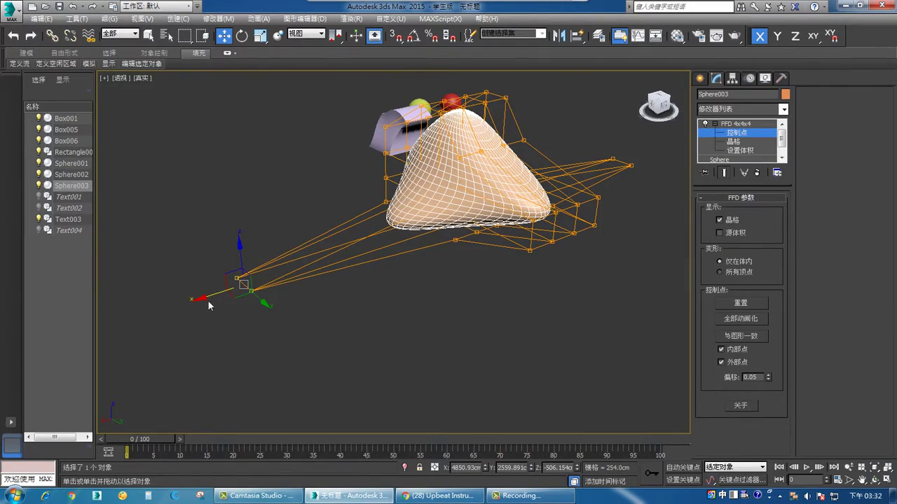
{"action": "left_click_drag", "start_coordinate": [209, 298], "coordinate": [174, 308]}
- Examine the stretched sphere from several angles, leaving control-point editing and deselecting it for an unobstructed view
{"action": "middle_click_drag", "start_coordinate": [518, 297], "coordinate": [426, 251], "text": "alt"}
{"action": "middle_click_drag", "start_coordinate": [437, 313], "coordinate": [376, 297], "text": "alt"}
{"action": "scroll", "coordinate": [406, 294], "scroll_direction": "up", "scroll_amount": 3}
{"action": "scroll", "coordinate": [448, 302], "scroll_direction": "down", "scroll_amount": 1}
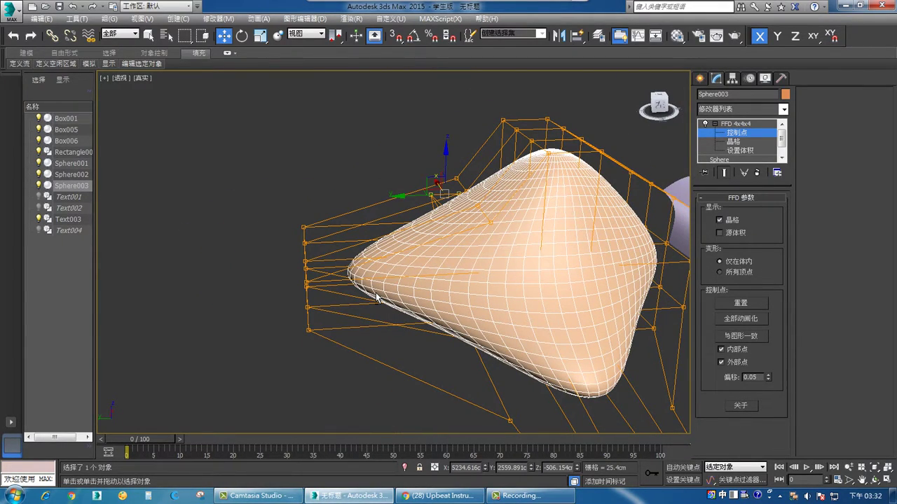
{"action": "middle_click_drag", "start_coordinate": [376, 293], "coordinate": [407, 310], "text": "alt"}
{"action": "middle_click_drag", "start_coordinate": [468, 312], "coordinate": [293, 231], "text": "alt"}
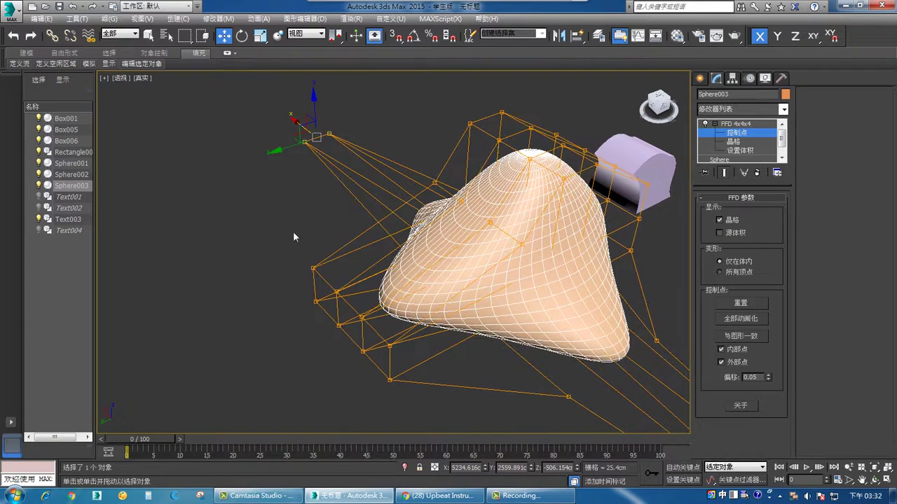
{"action": "left_click", "coordinate": [149, 36]}
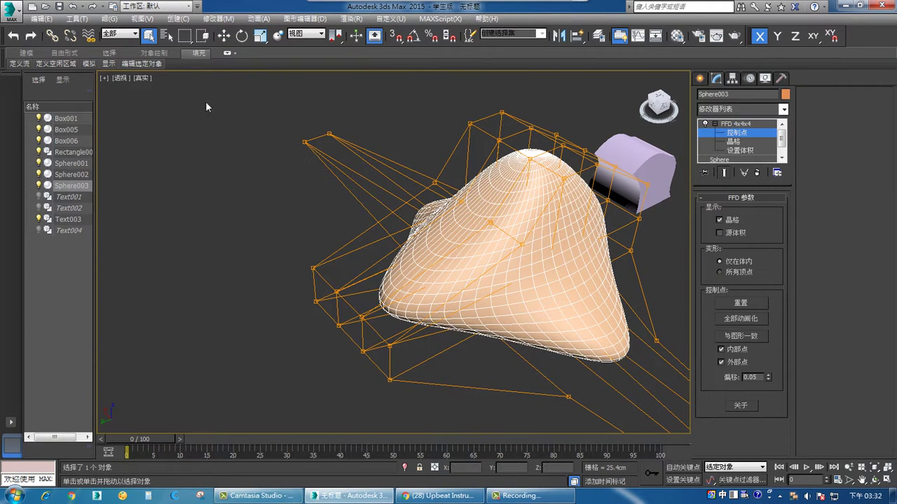
{"action": "left_click", "coordinate": [700, 78]}
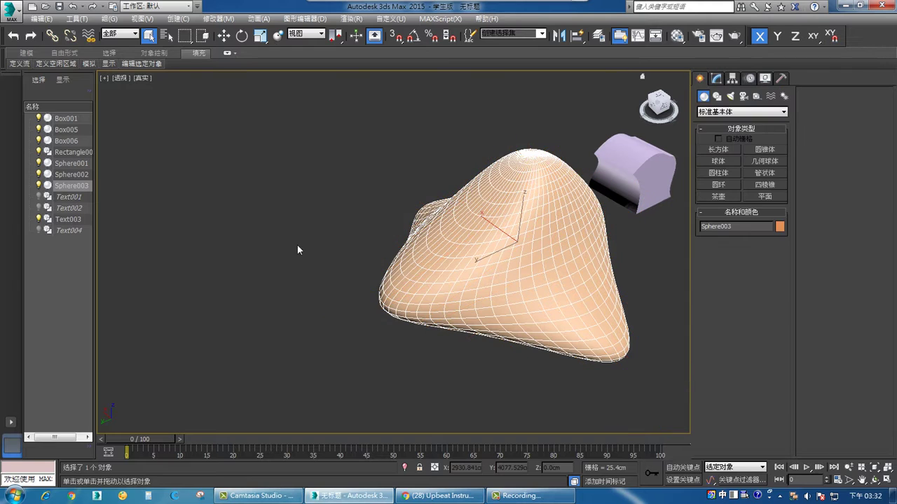
{"action": "left_click", "coordinate": [298, 247]}
- Delete the lavender deformed box behind the stretched sphere
{"action": "middle_click_drag", "start_coordinate": [521, 276], "coordinate": [518, 200], "text": "alt"}
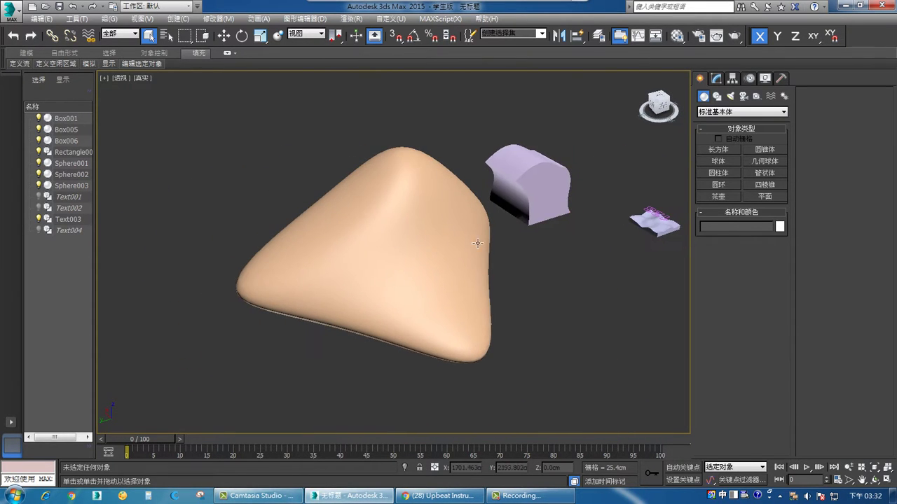
{"action": "left_click", "coordinate": [518, 199]}
{"action": "key", "text": "Delete"}
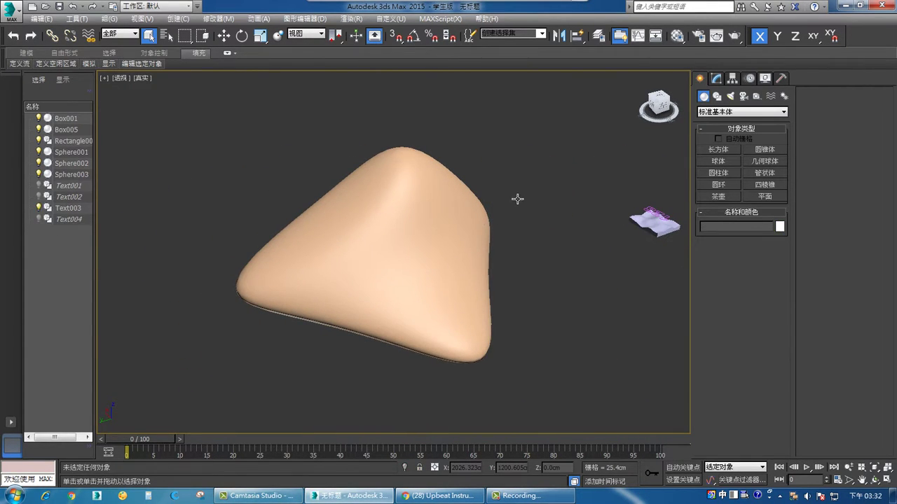
- Lower the sphere's upper row of FFD control points on the positive Y side about 164 cm and move it about 293 cm inward along Y
{"action": "middle_click_drag", "start_coordinate": [436, 237], "coordinate": [478, 237], "text": "alt"}
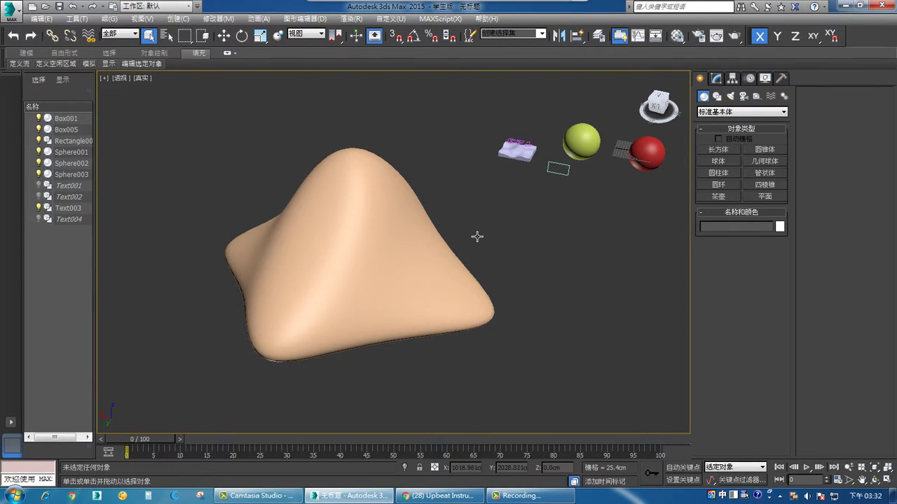
{"action": "left_click", "coordinate": [387, 251]}
{"action": "left_click", "coordinate": [716, 79]}
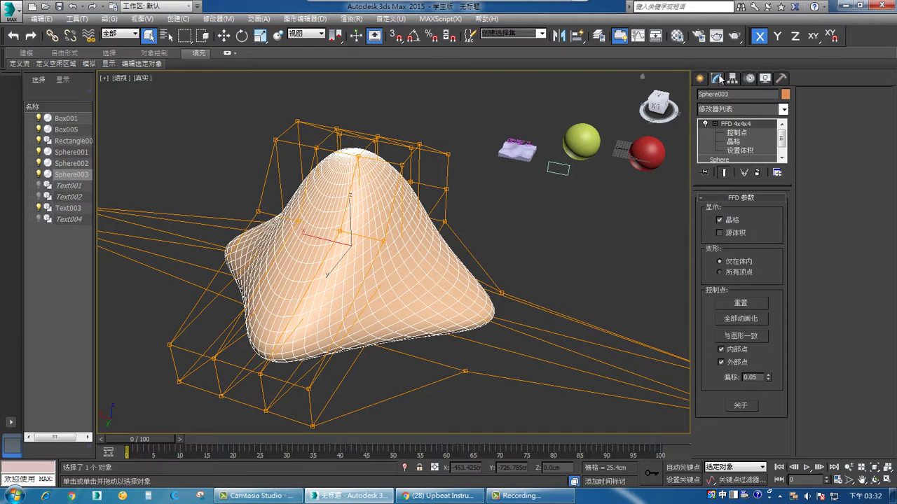
{"action": "left_click", "coordinate": [735, 133]}
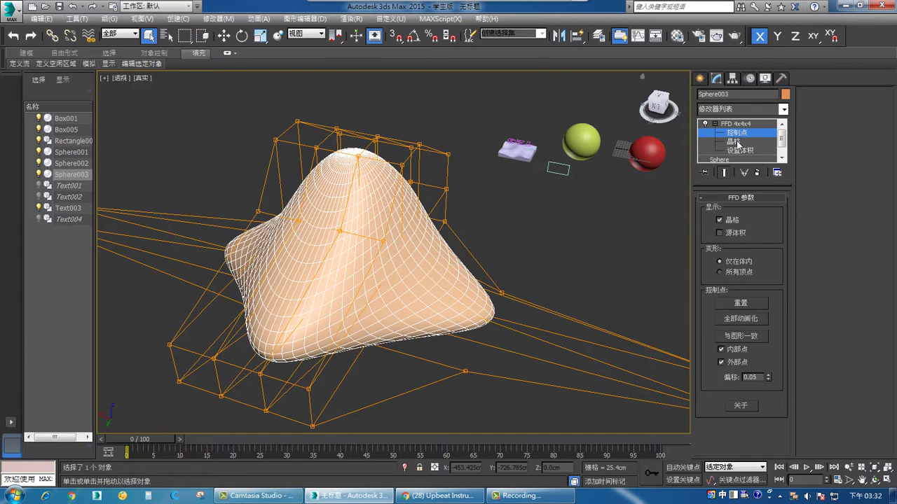
{"action": "left_click", "coordinate": [737, 142]}
{"action": "left_click", "coordinate": [740, 134]}
{"action": "middle_click_drag", "start_coordinate": [495, 261], "coordinate": [426, 226], "text": "alt"}
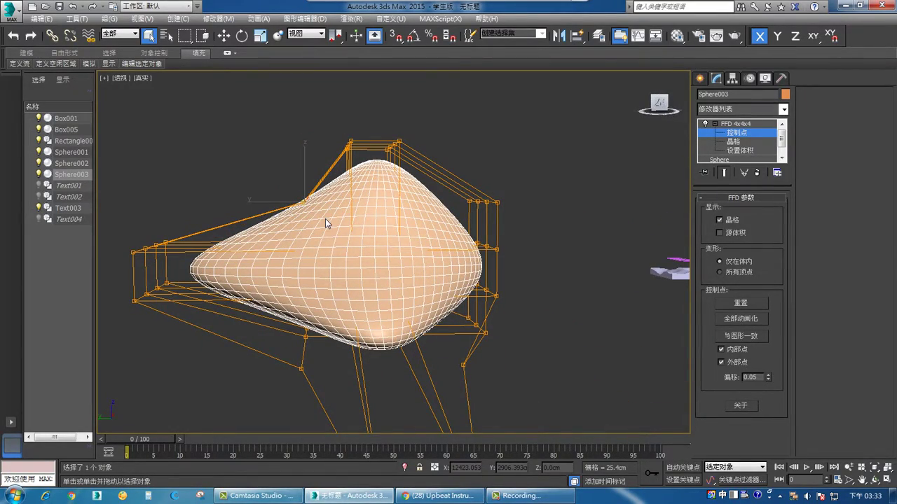
{"action": "left_click", "coordinate": [223, 35]}
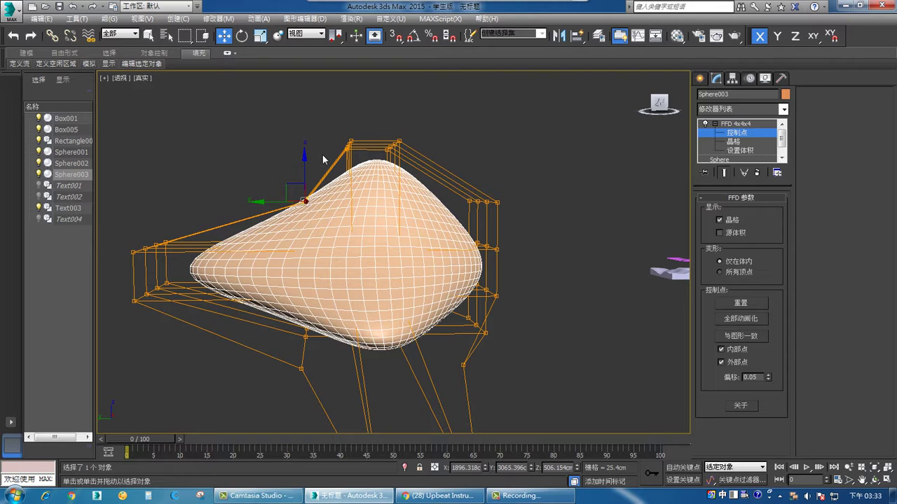
{"action": "left_click_drag", "start_coordinate": [307, 161], "coordinate": [294, 189]}
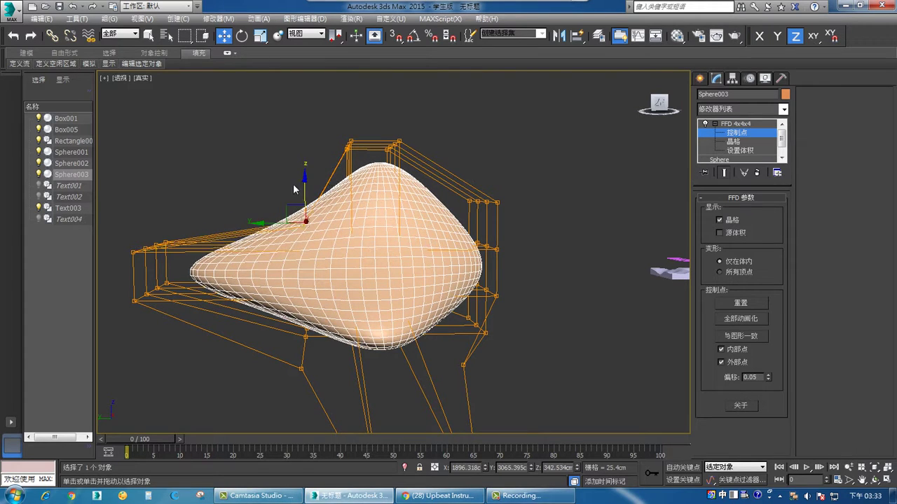
{"action": "left_click_drag", "start_coordinate": [256, 224], "coordinate": [298, 222]}
- Pull the middle control points at the positive Y tip farther outward along Y to sharpen that corner
{"action": "middle_click_drag", "start_coordinate": [280, 222], "coordinate": [433, 328], "text": "alt"}
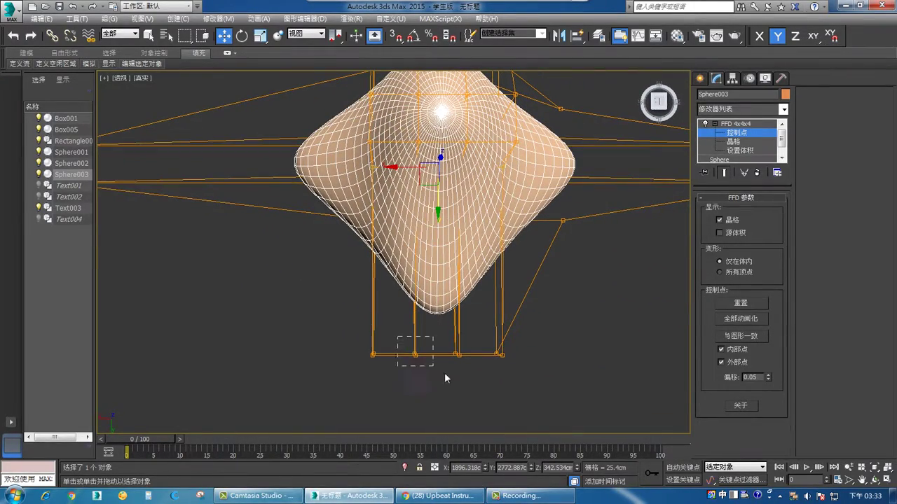
{"action": "middle_click_drag", "start_coordinate": [479, 392], "coordinate": [345, 339], "text": "alt"}
{"action": "left_click_drag", "start_coordinate": [319, 298], "coordinate": [178, 357]}
{"action": "left_click", "coordinate": [355, 392]}
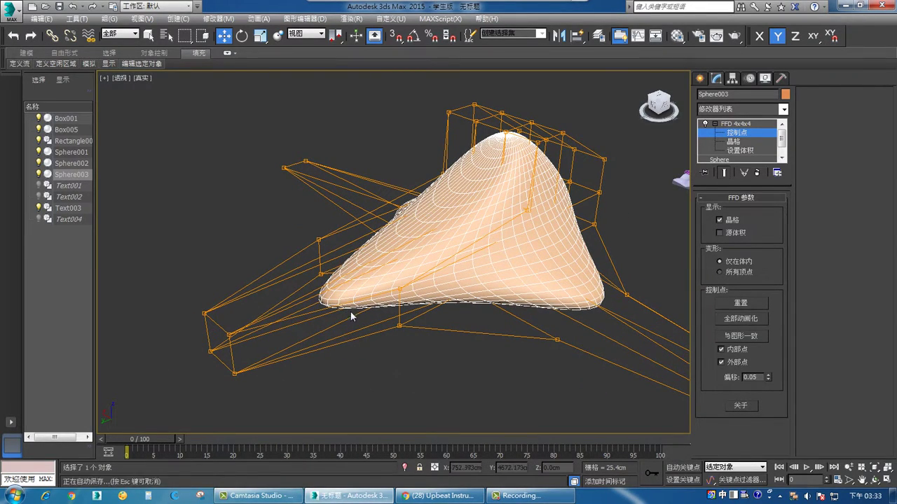
- Leave control-point editing, deselect the sphere and examine its pointed shape from the front and side
{"action": "left_click", "coordinate": [700, 78]}
{"action": "left_click", "coordinate": [325, 245]}
{"action": "mouse_move", "coordinate": [326, 246]}
{"action": "middle_mouse_down", "text": "alt"}
{"action": "mouse_move", "coordinate": [452, 340]}
{"action": "mouse_move", "coordinate": [414, 343]}
{"action": "mouse_move", "coordinate": [456, 306]}
{"action": "mouse_move", "coordinate": [484, 322]}
{"action": "mouse_move", "coordinate": [402, 306]}
{"action": "mouse_move", "coordinate": [377, 336]}
{"action": "mouse_move", "coordinate": [421, 341]}
{"action": "middle_mouse_up", "text": "alt"}
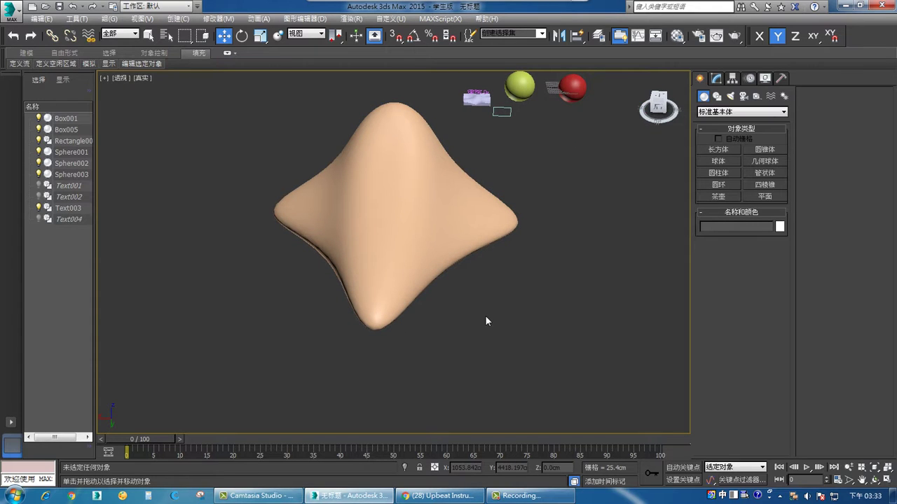
{"action": "middle_click_drag", "start_coordinate": [487, 321], "coordinate": [492, 283], "text": "alt"}
- Start the classroom screen broadcast and reopen the deformed sphere's FFD control points
{"action": "mouse_move", "coordinate": [362, 21]}
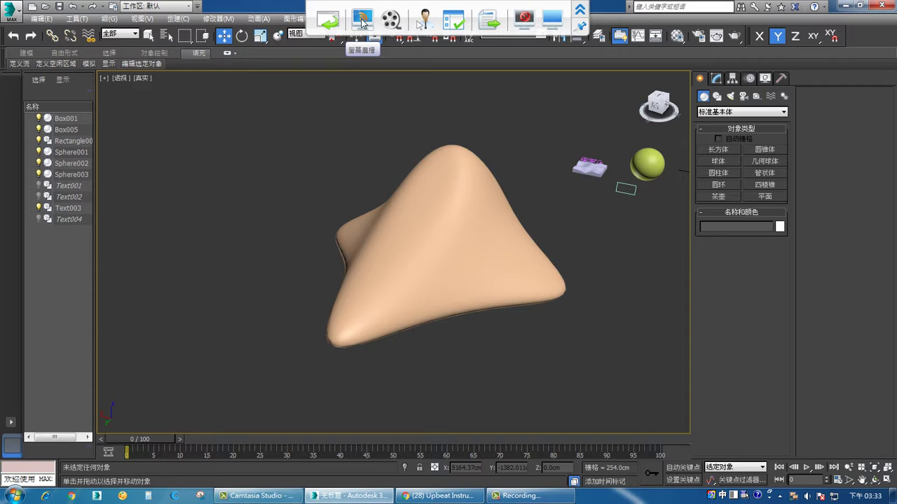
{"action": "left_click", "coordinate": [362, 21]}
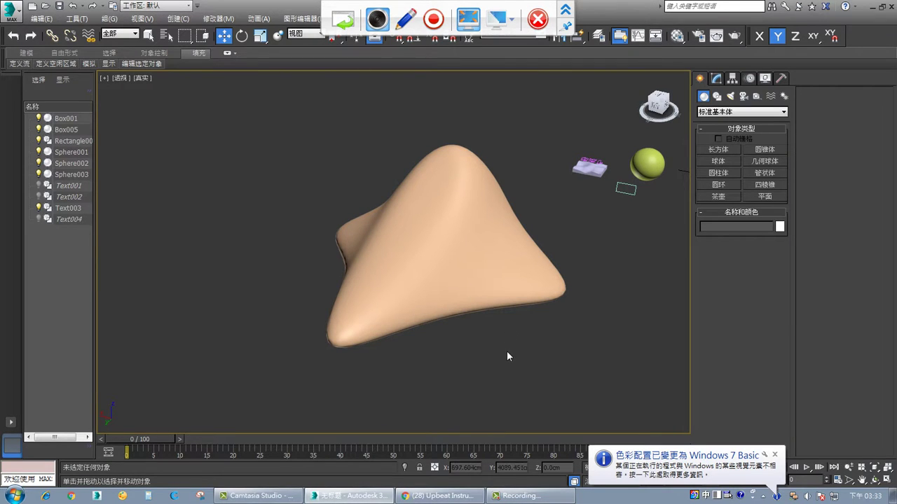
{"action": "left_click", "coordinate": [717, 79]}
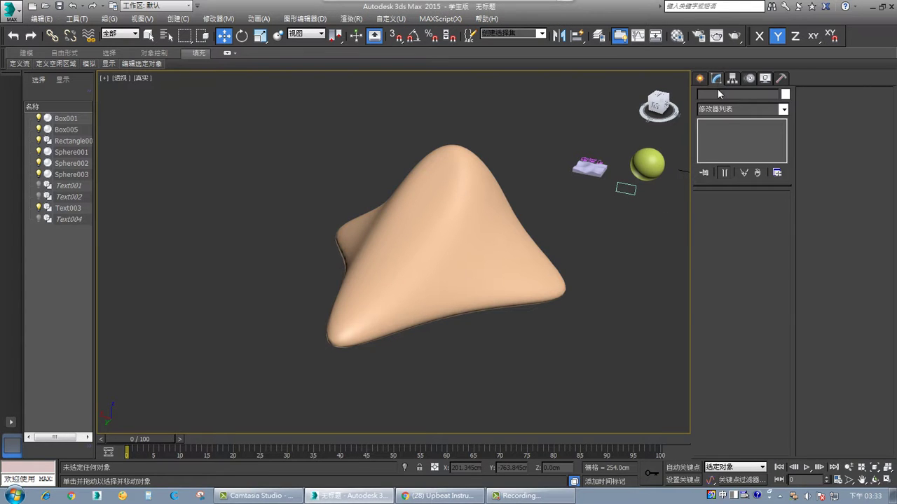
{"action": "left_click", "coordinate": [495, 232]}
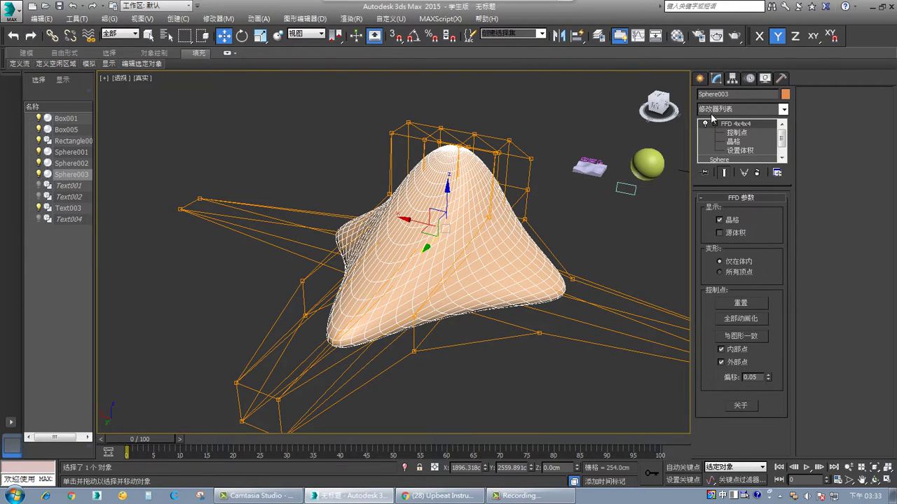
{"action": "left_click", "coordinate": [734, 133]}
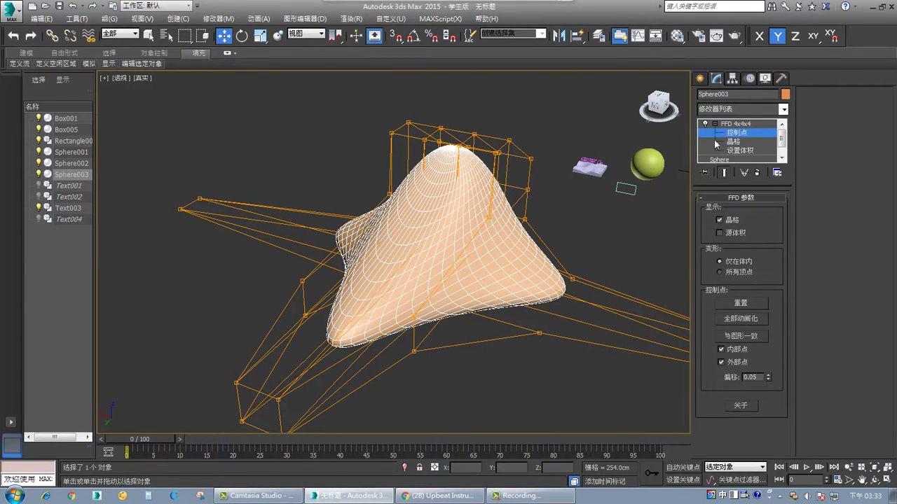
- Examine the control lattice around the stretched corners from several angles, and end the screen broadcast
{"action": "middle_click_drag", "start_coordinate": [401, 293], "coordinate": [378, 290], "text": "alt"}
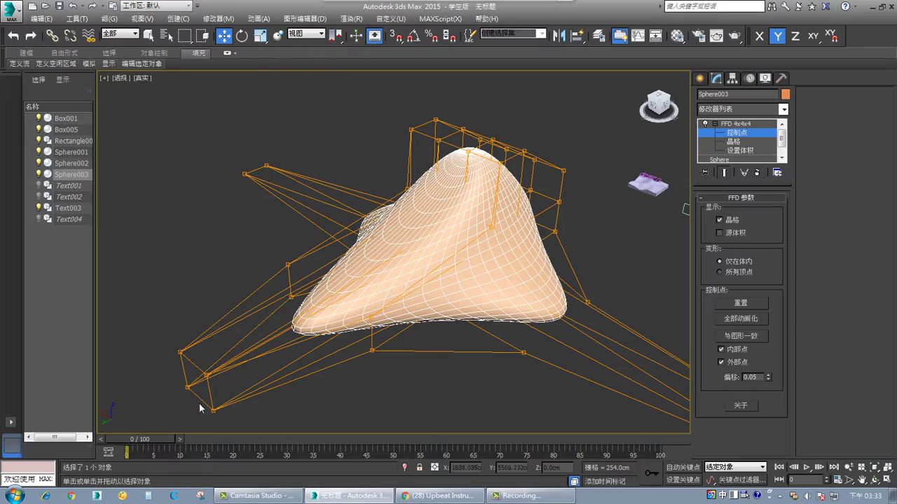
{"action": "middle_click_drag", "start_coordinate": [446, 376], "coordinate": [426, 267], "text": "alt"}
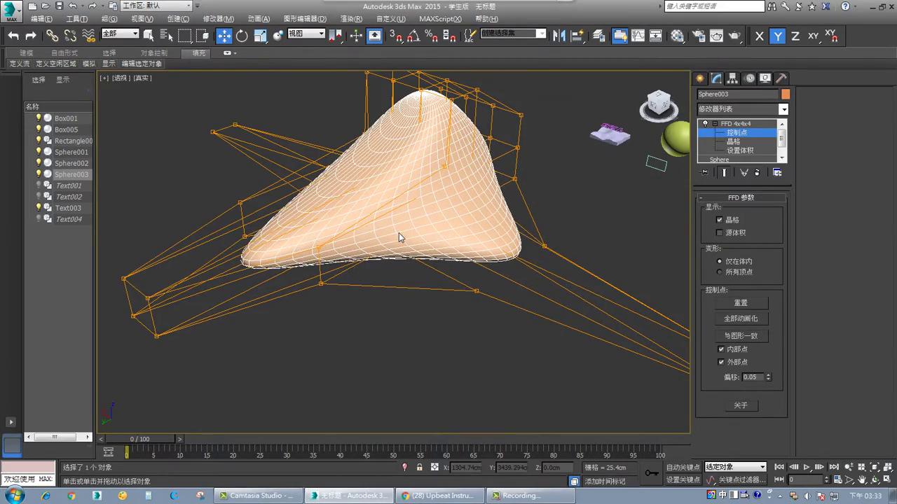
{"action": "middle_click_drag", "start_coordinate": [398, 236], "coordinate": [408, 266], "text": "alt"}
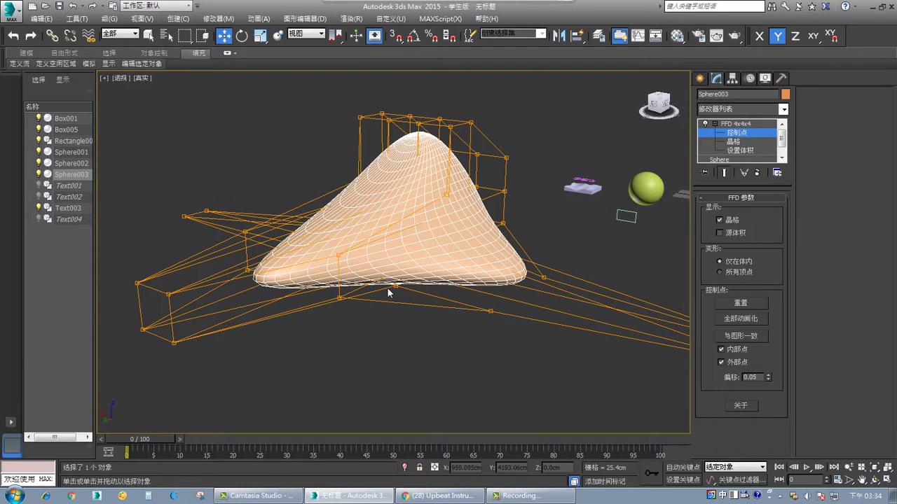
{"action": "mouse_move", "coordinate": [389, 293]}
{"action": "middle_mouse_down", "text": "alt"}
{"action": "mouse_move", "coordinate": [453, 217]}
{"action": "mouse_move", "coordinate": [420, 300]}
{"action": "mouse_move", "coordinate": [382, 307]}
{"action": "middle_mouse_up", "text": "alt"}
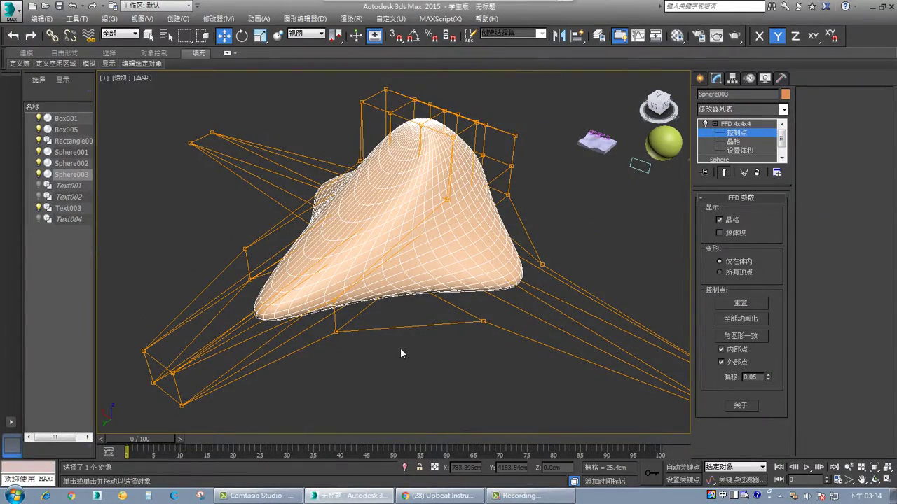
{"action": "left_click", "coordinate": [537, 21]}
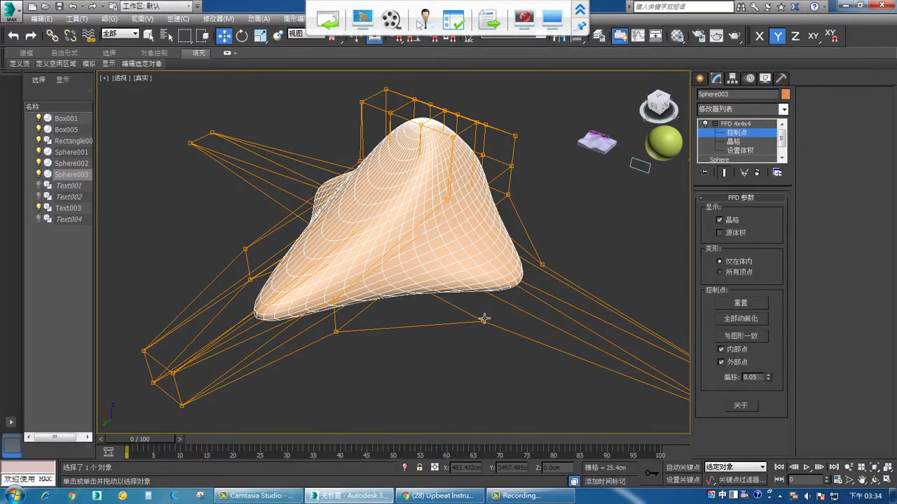
- Move the upper row of control points on the sphere's negative Y side inward along Y
{"action": "middle_click_drag", "start_coordinate": [517, 290], "coordinate": [453, 240], "text": "alt"}
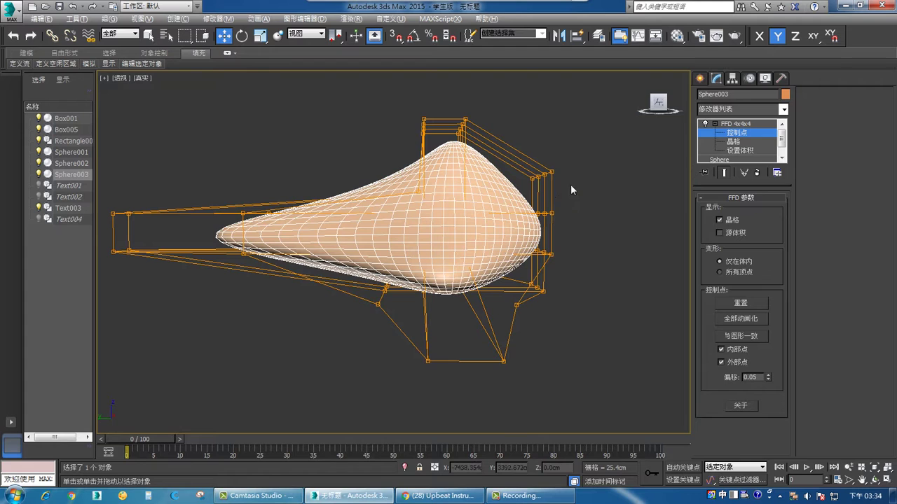
{"action": "middle_click_drag", "start_coordinate": [571, 185], "coordinate": [562, 196], "text": "alt"}
{"action": "left_click_drag", "start_coordinate": [566, 202], "coordinate": [539, 152]}
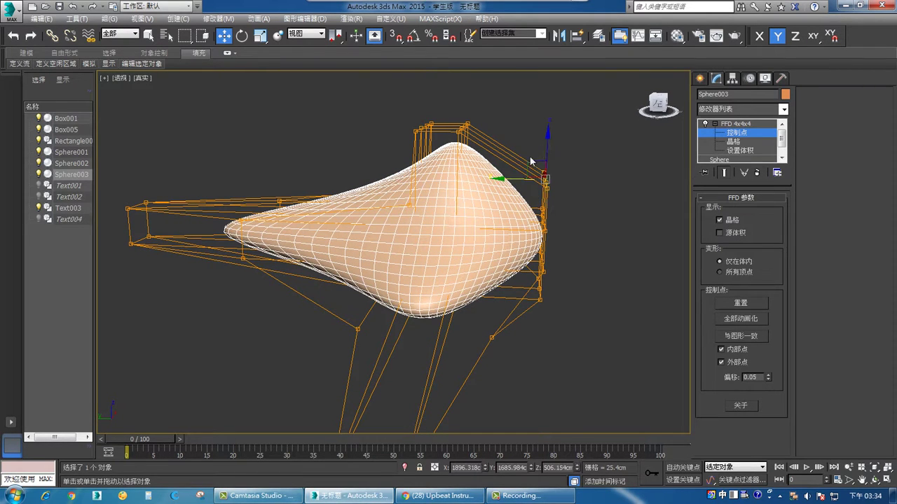
{"action": "left_click_drag", "start_coordinate": [501, 178], "coordinate": [450, 215]}
- Leave FFD control-point editing and deselect the sphere to view its smooth surface without the lattice
{"action": "middle_click_drag", "start_coordinate": [450, 214], "coordinate": [574, 235], "text": "alt"}
{"action": "left_click", "coordinate": [576, 206]}
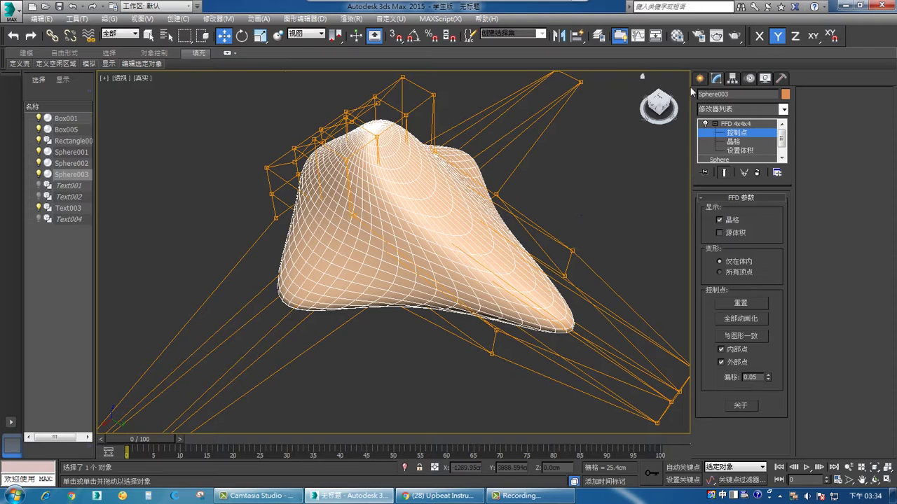
{"action": "left_click", "coordinate": [698, 79]}
{"action": "left_click", "coordinate": [602, 190]}
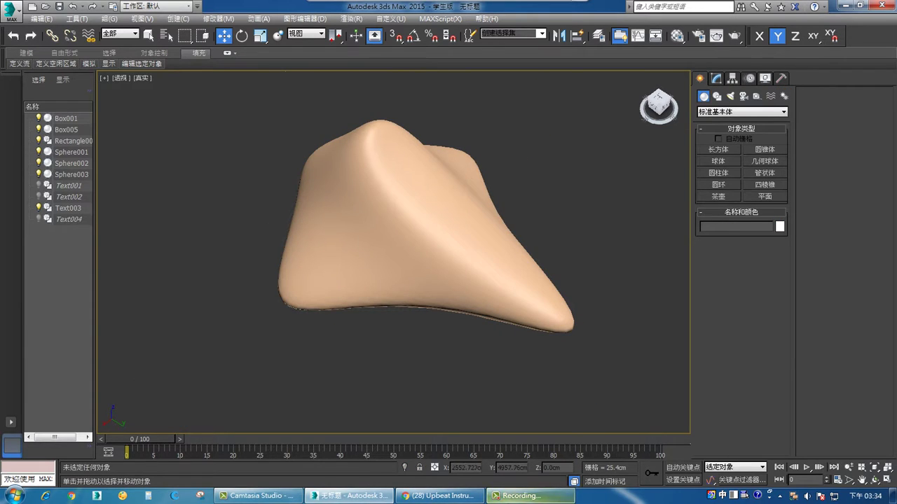